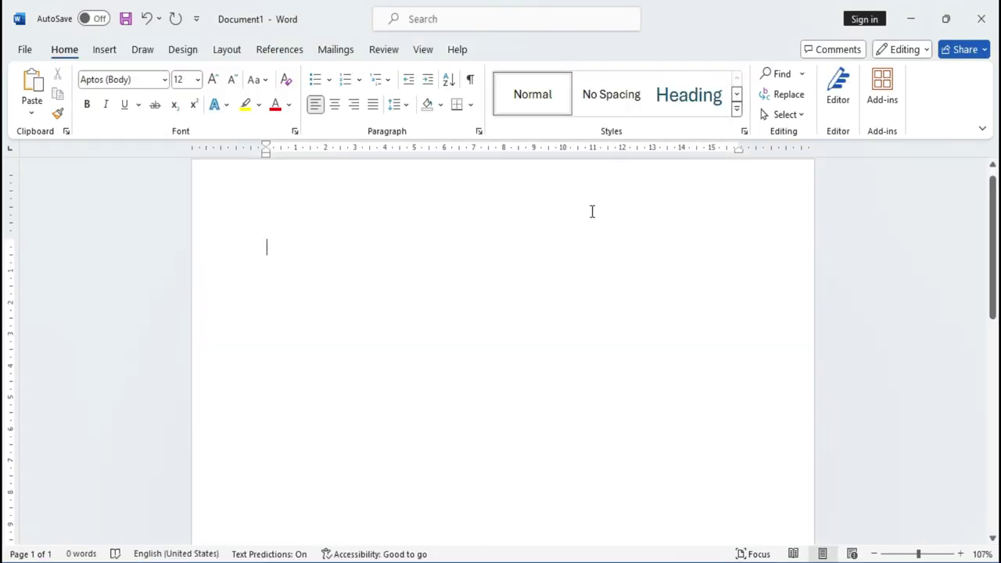
- Generate =rand() sample paragraphs in Word and select the first two paragraphs
text(=rand()
key(Return)
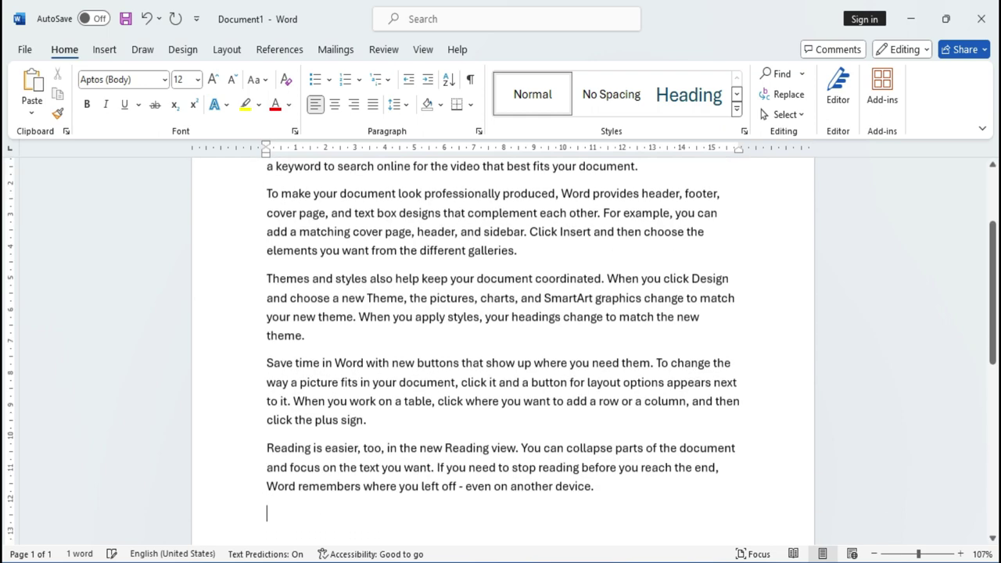
scroll(359, 295, up, 1)
scroll(359, 296, up, 1)
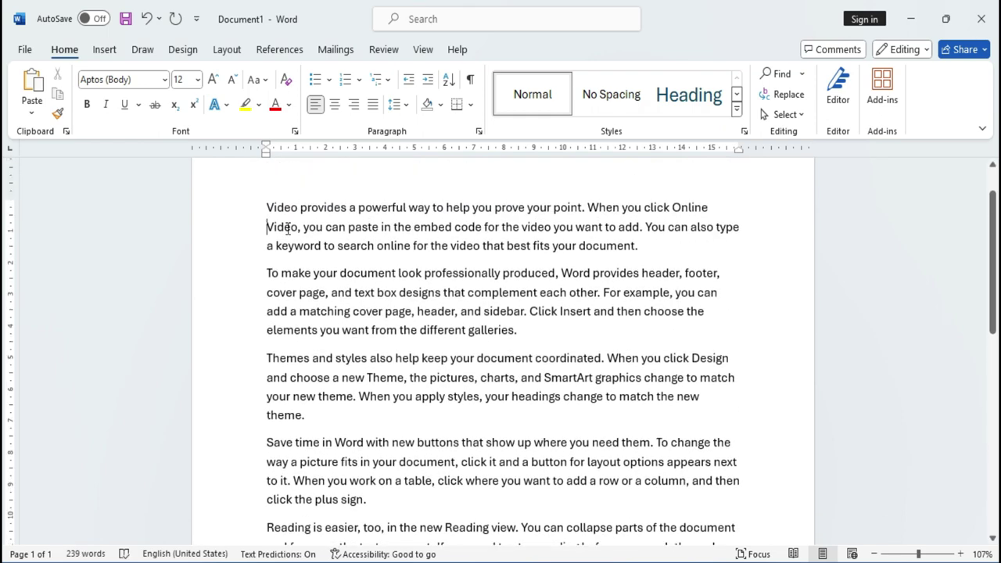
drag(267, 205, 558, 329)
key(ctrl+c)
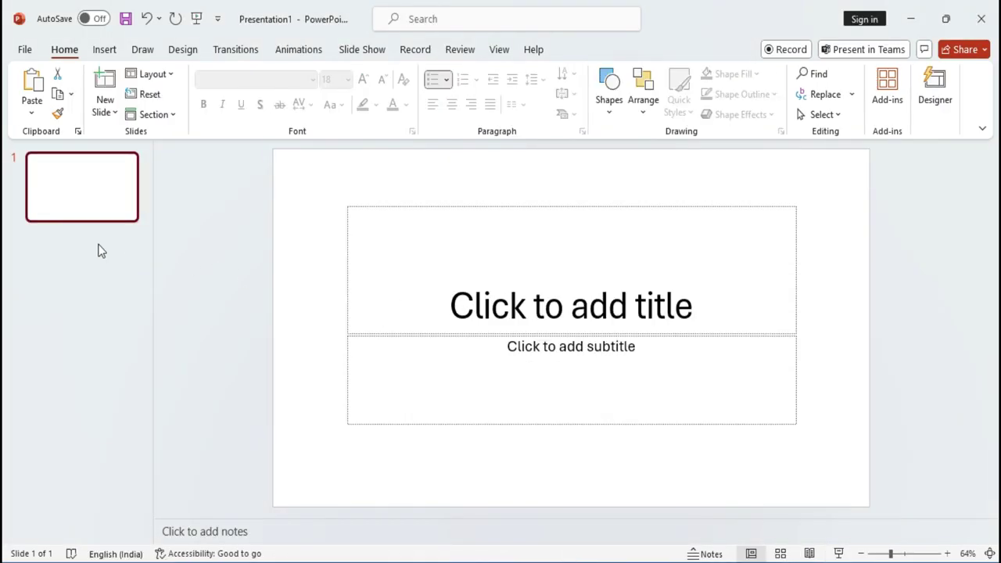
- Add a blank slide 2, paste the Word paragraphs, and widen and reposition the text box
click(105, 111)
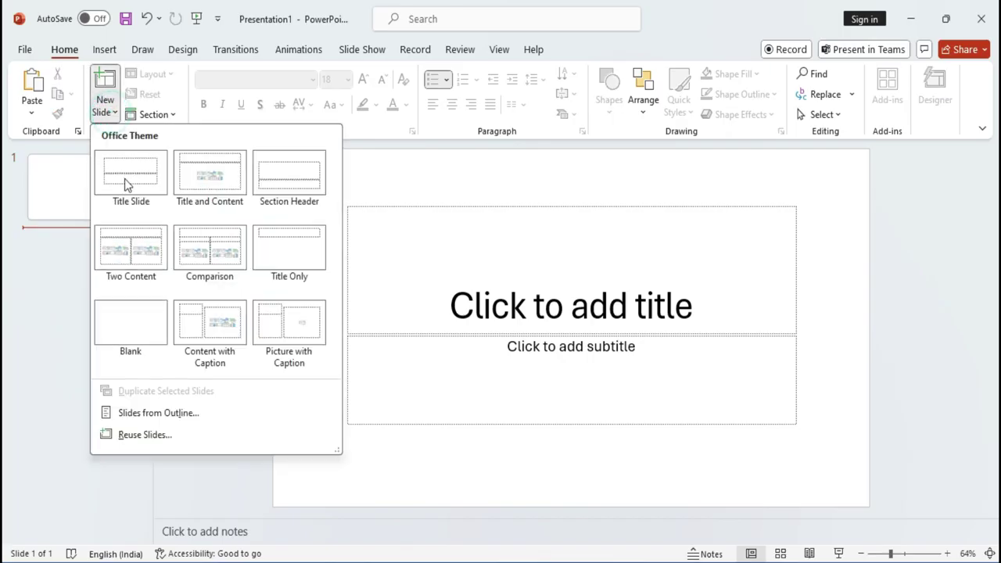
click(140, 331)
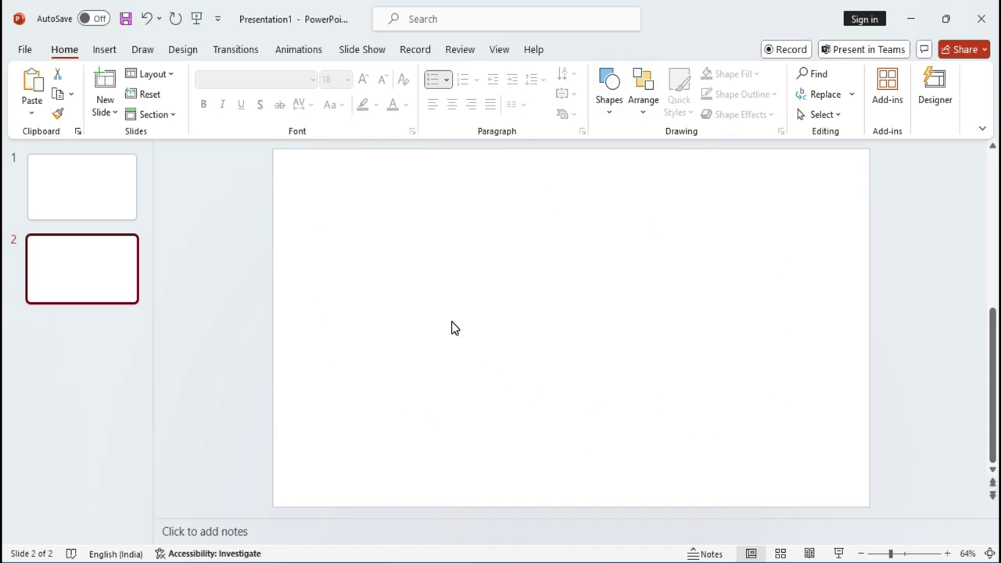
key(ctrl+v)
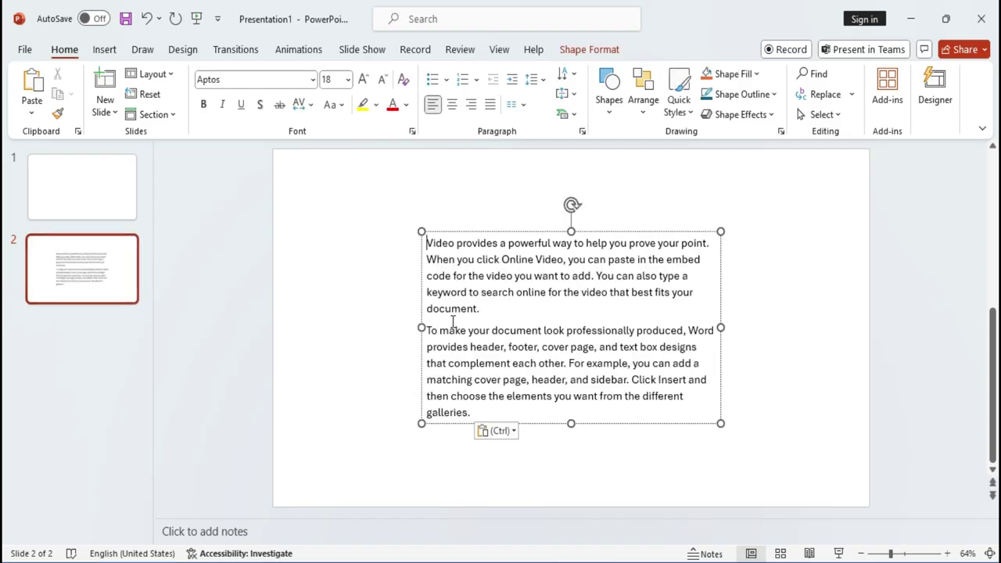
drag(422, 232, 331, 195)
drag(719, 273, 793, 260)
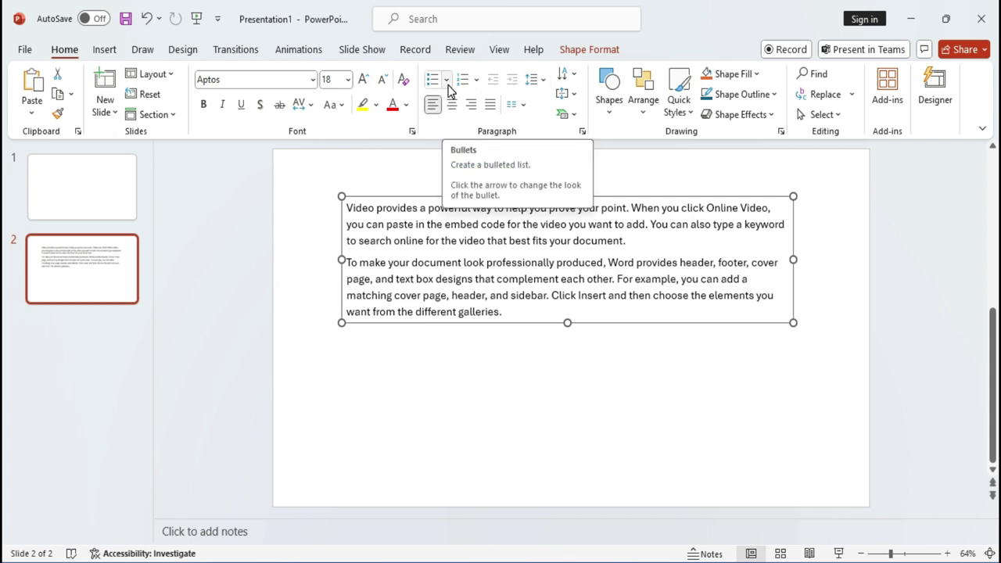
- Select all the text in the box and apply Star Bullets to both paragraphs
click(401, 243)
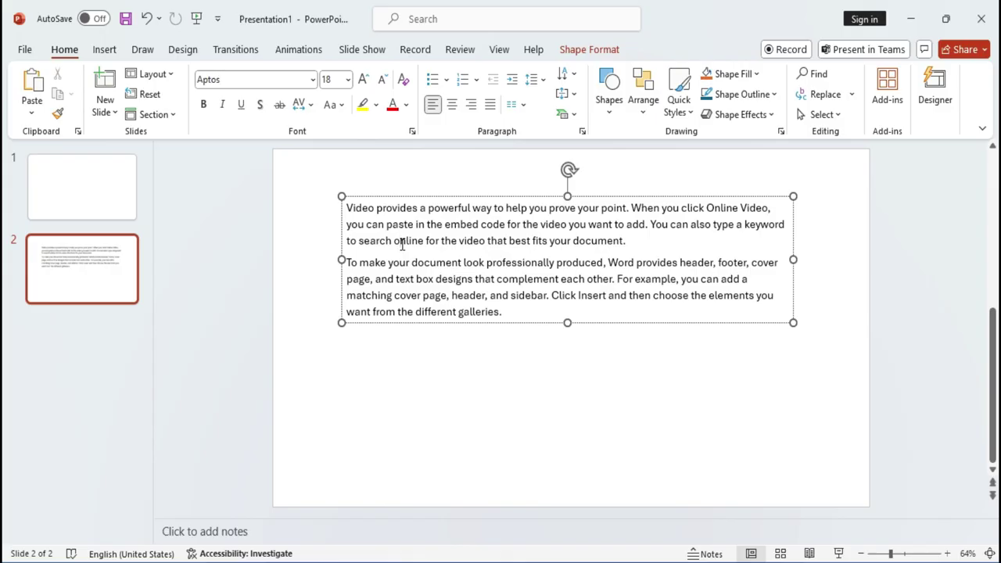
click(514, 296)
key(ctrl+a)
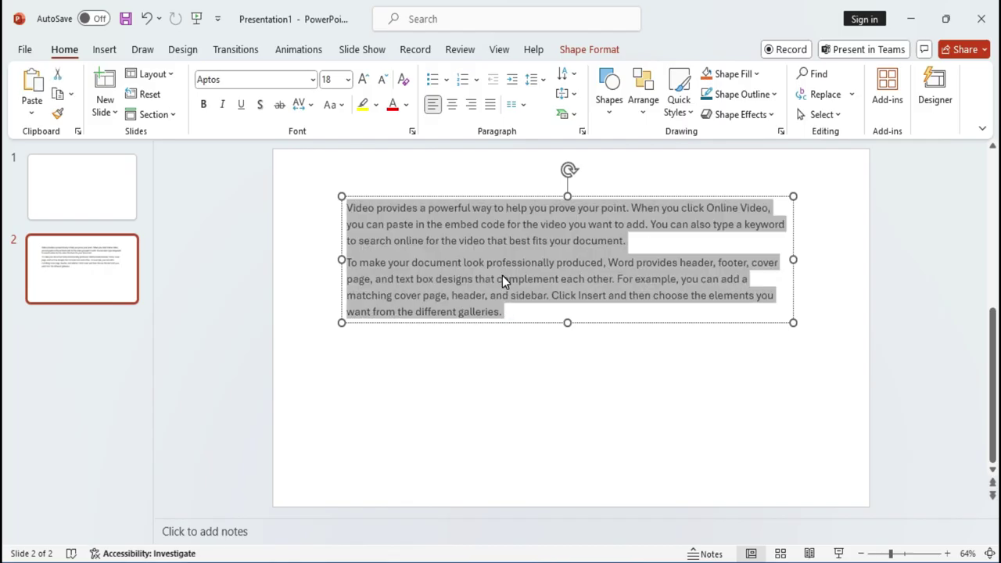
click(447, 80)
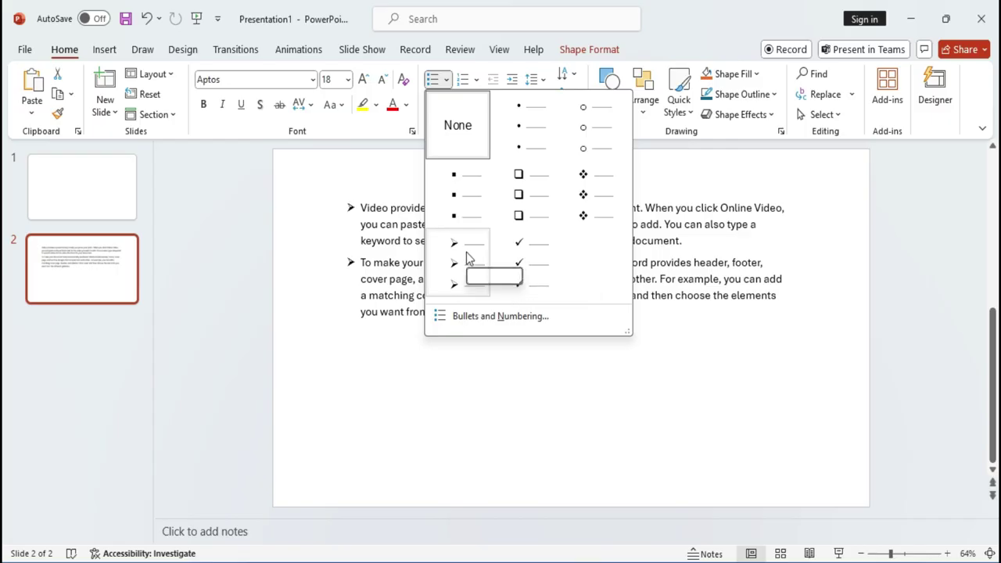
click(586, 196)
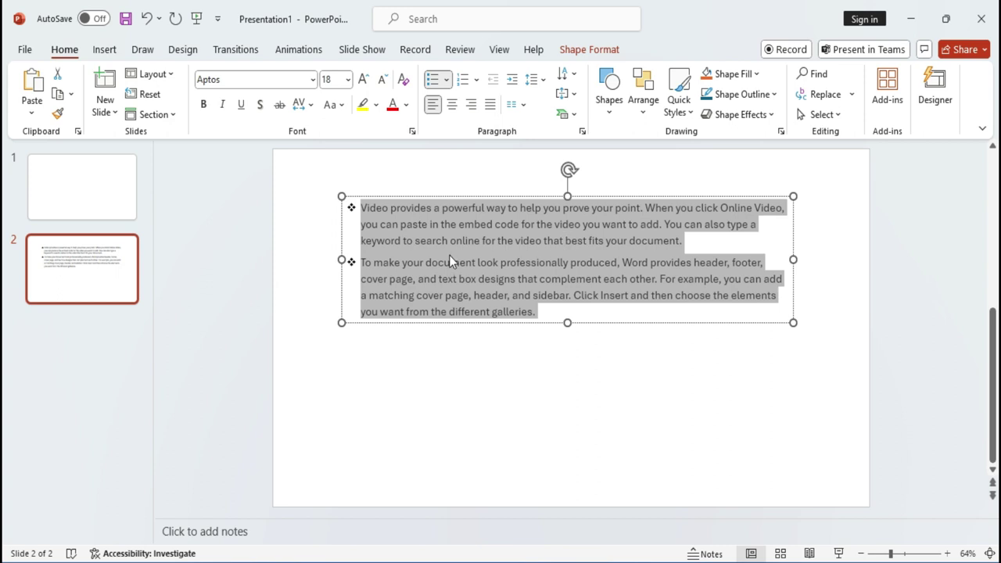
click(474, 80)
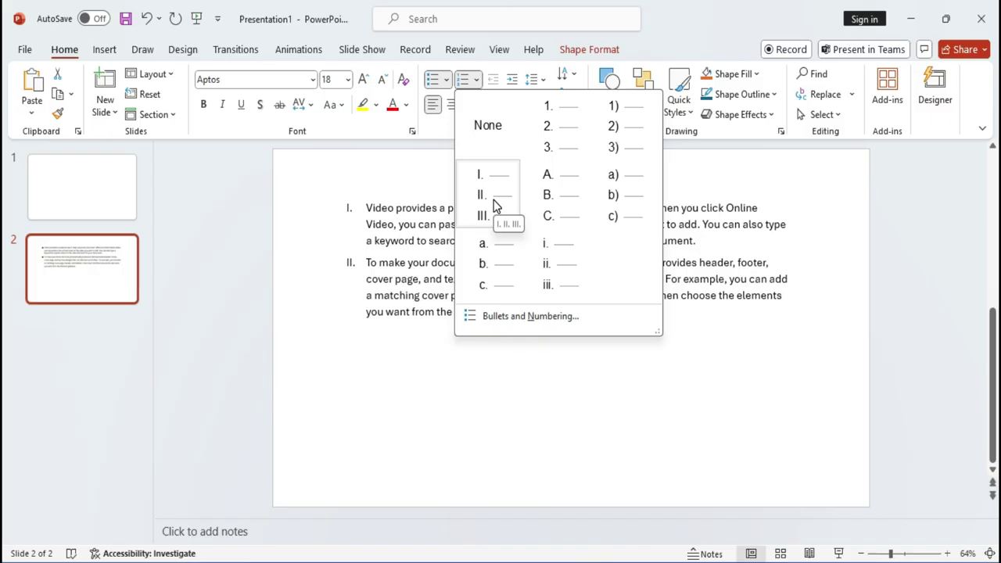
- Letter the list A. and B., indent it three levels, then return it to the original indent
click(558, 209)
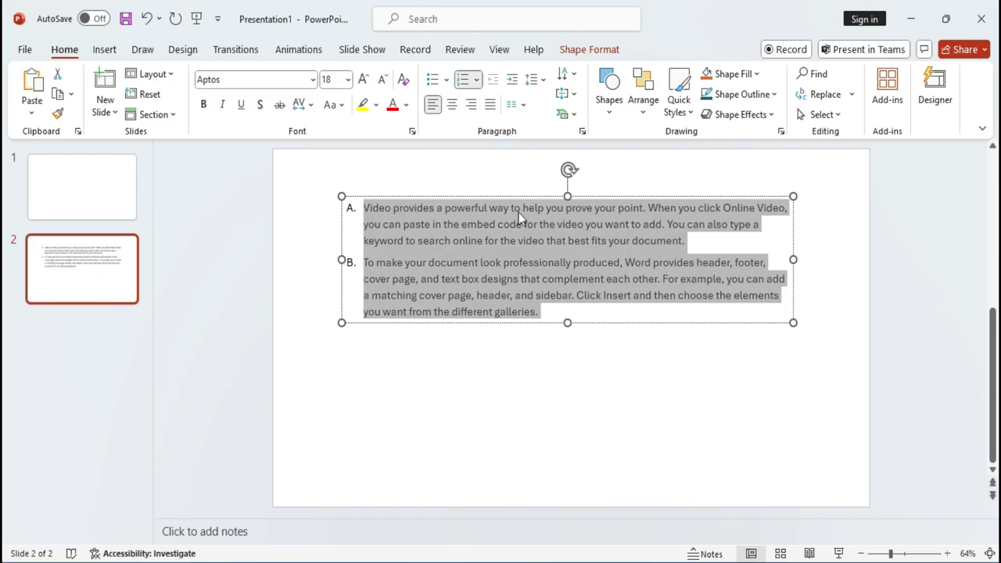
click(511, 80)
click(511, 80)
click(512, 80)
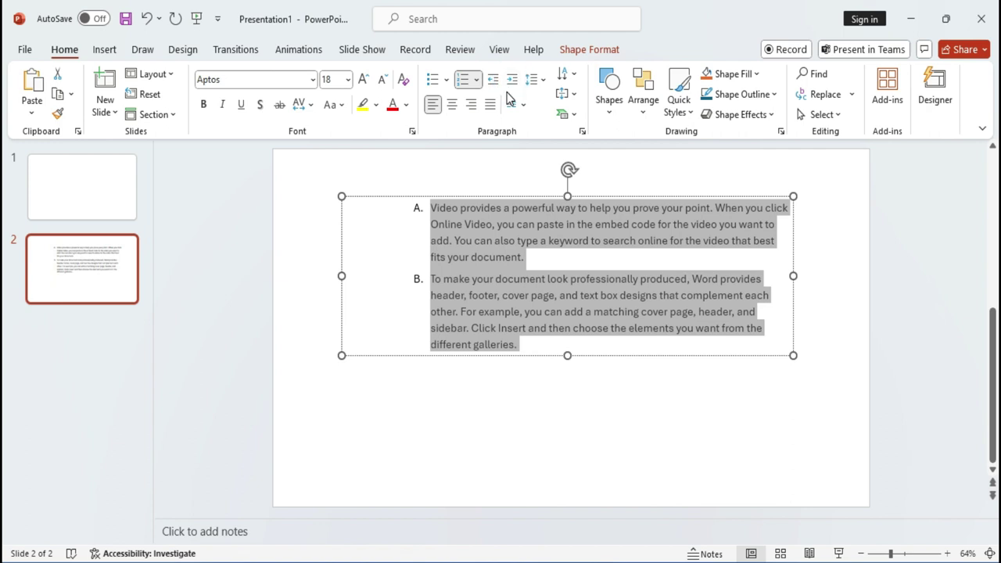
click(495, 80)
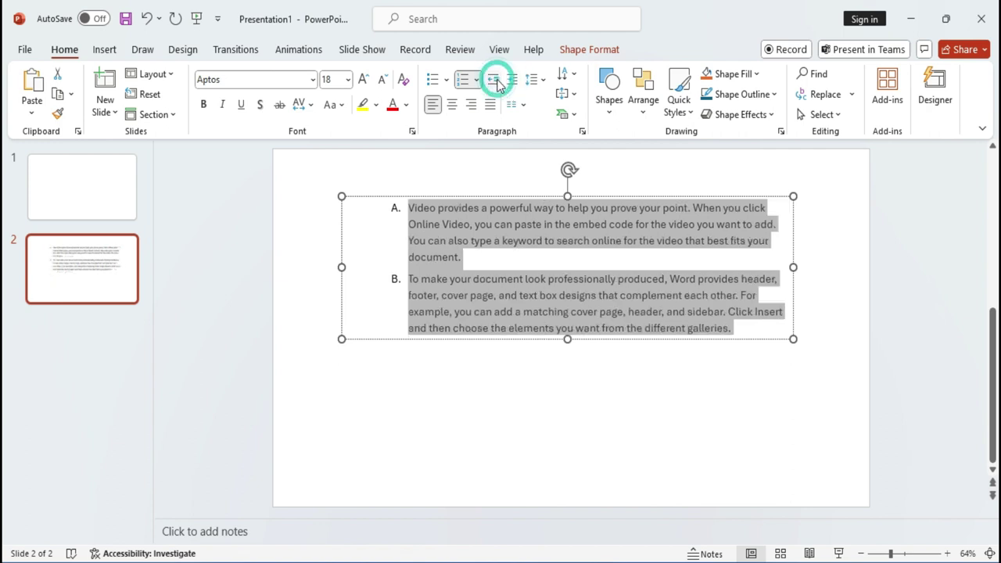
click(495, 80)
click(494, 80)
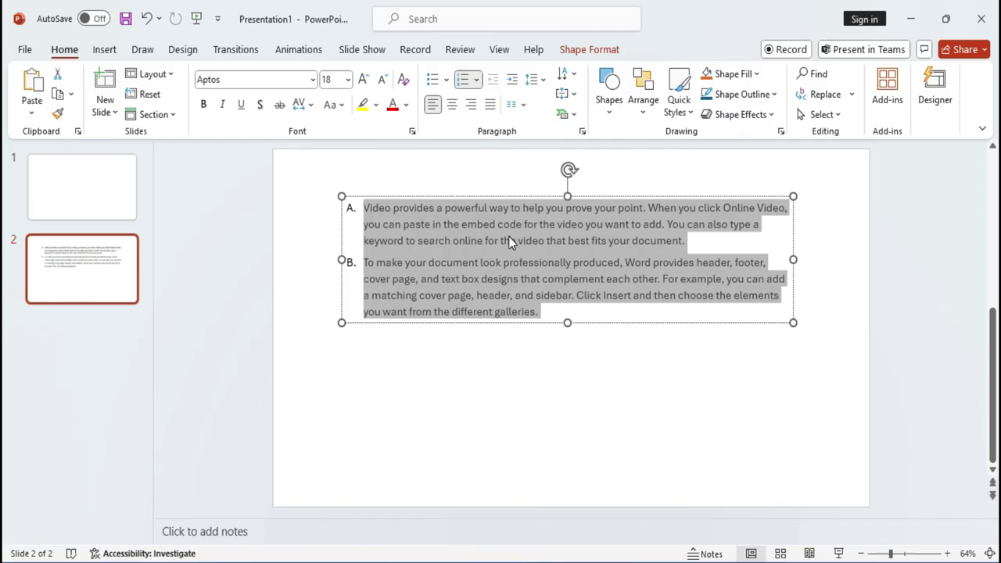
click(544, 81)
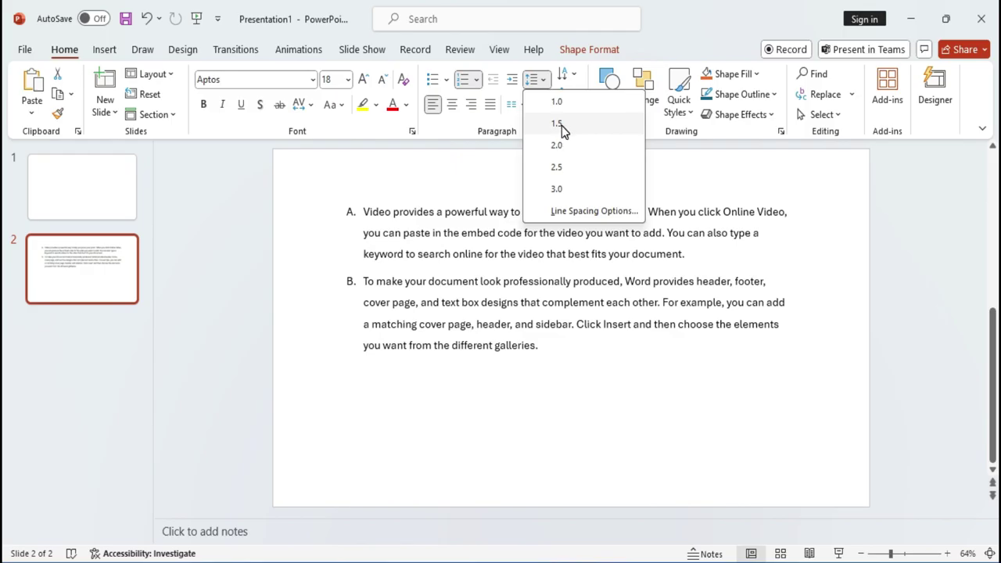
- Apply 1.5 line spacing to the lettered list and keep its text direction Horizontal
click(561, 124)
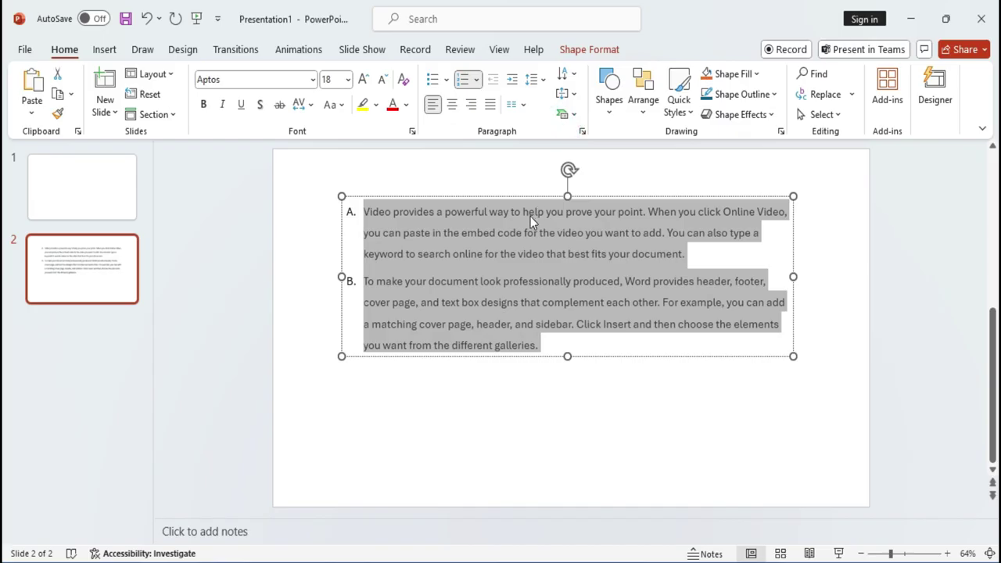
click(574, 78)
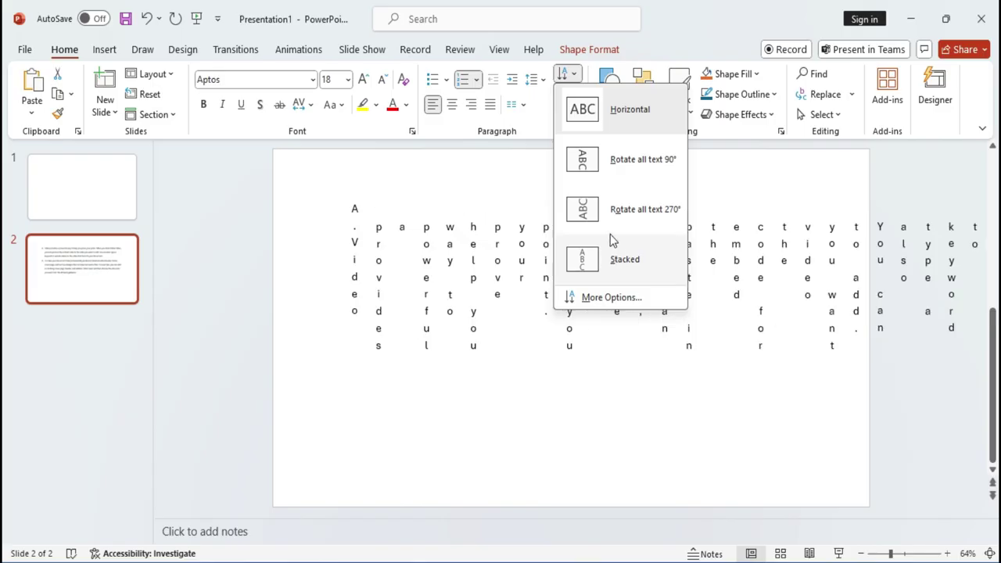
click(607, 122)
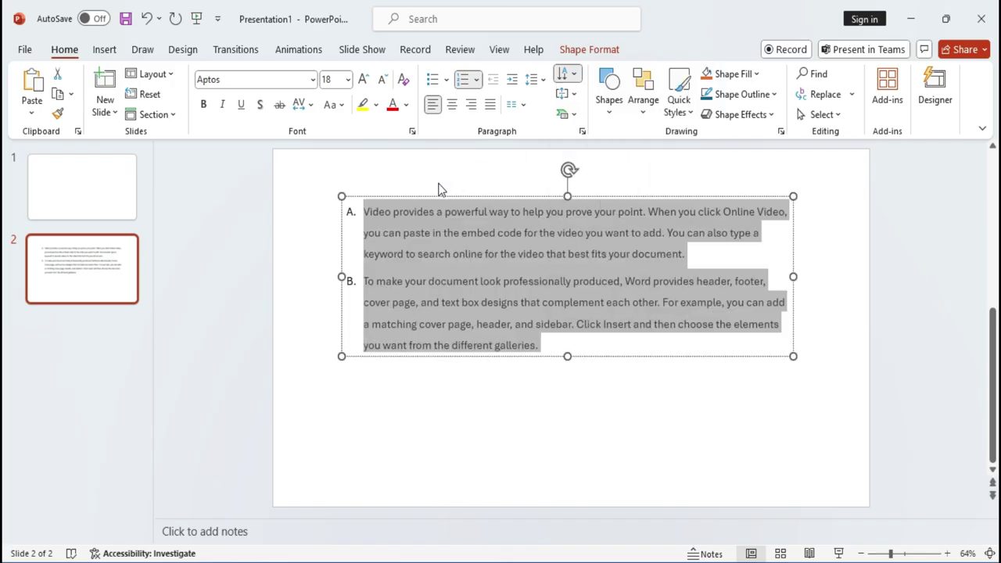
click(574, 95)
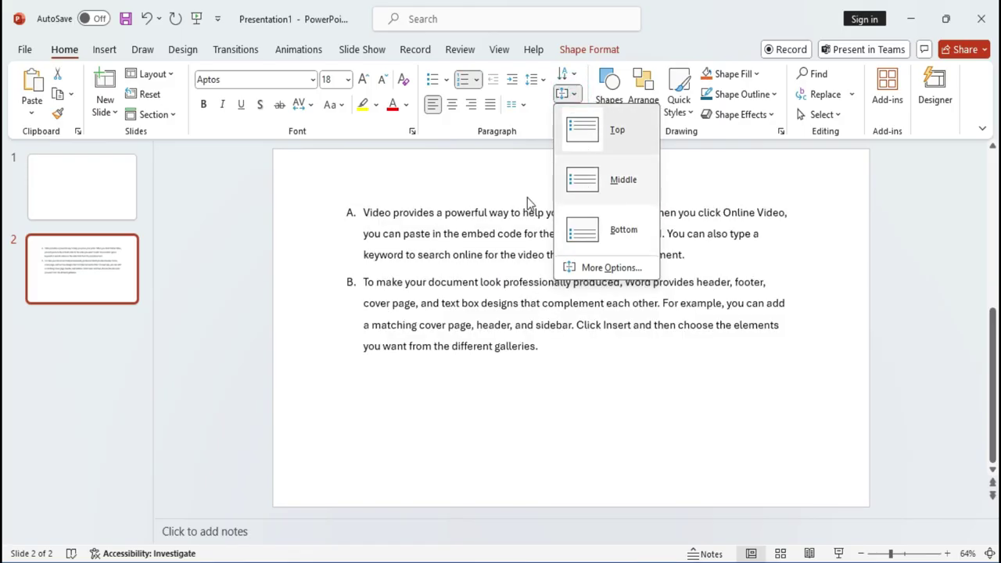
click(467, 188)
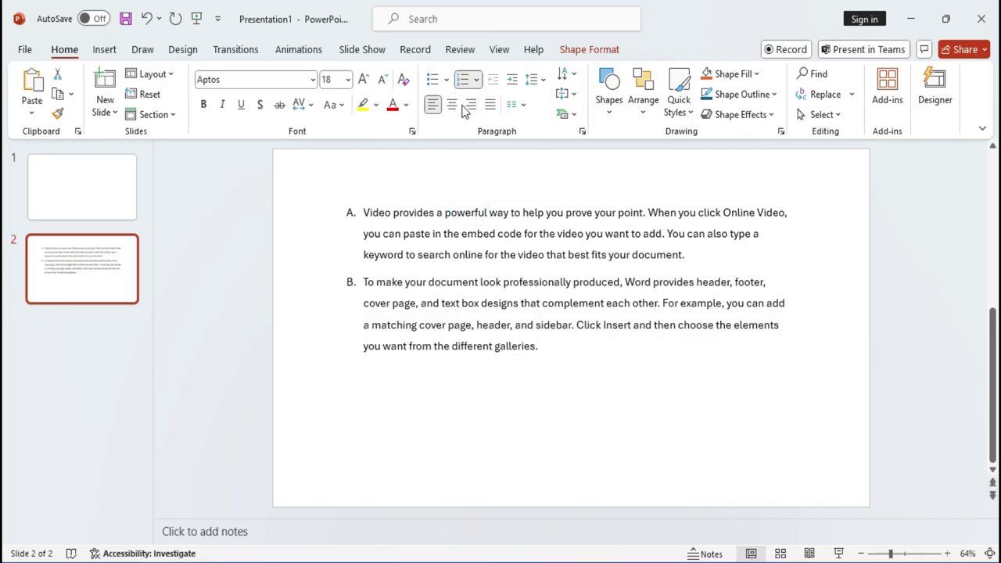
- Remove the A./B. lettering from the slide 2 paragraphs
click(418, 233)
triple_click(421, 223)
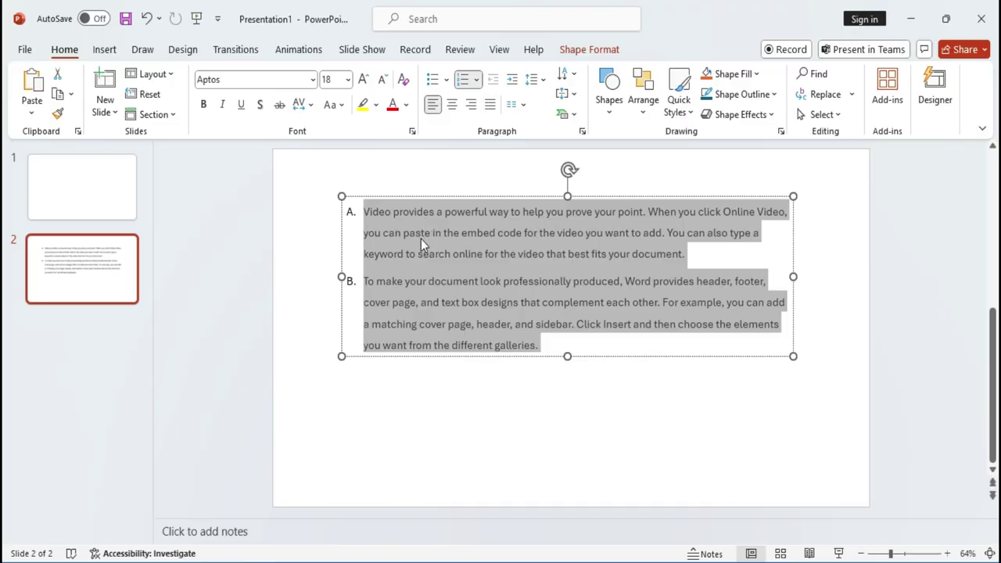
click(465, 82)
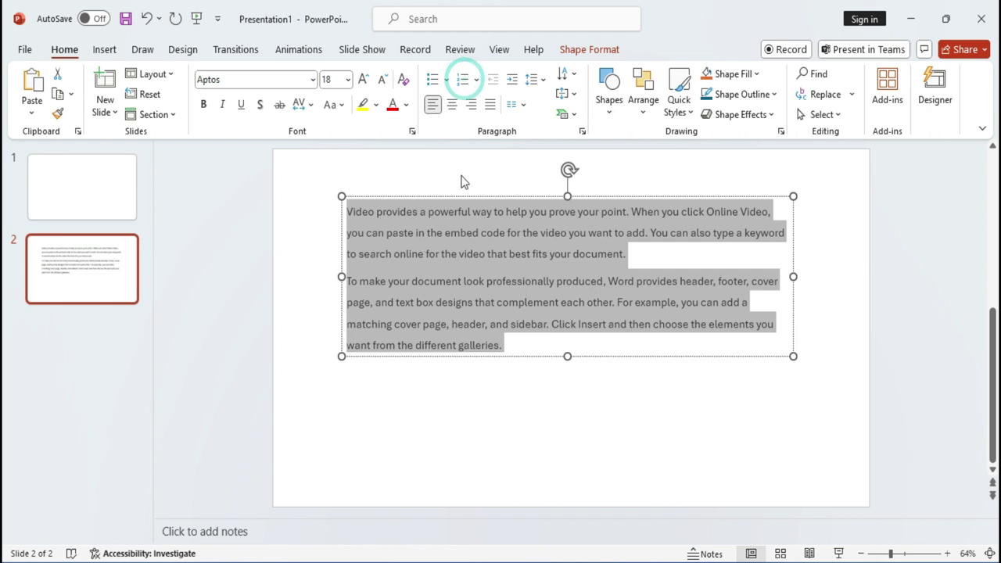
click(440, 267)
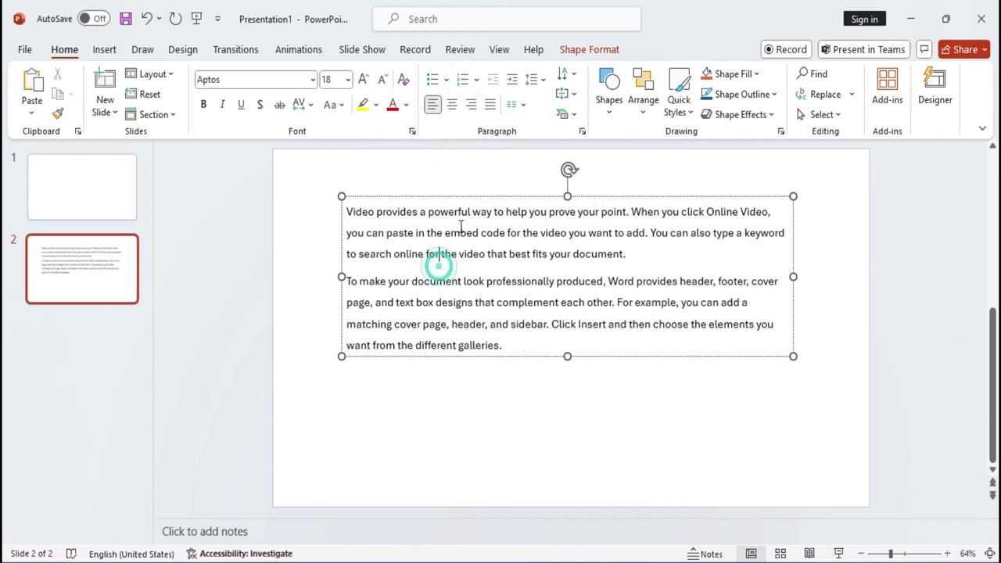
- Break the text after 'powerful' and select the line 'Video provides a powerful'
click(471, 211)
key(Return)
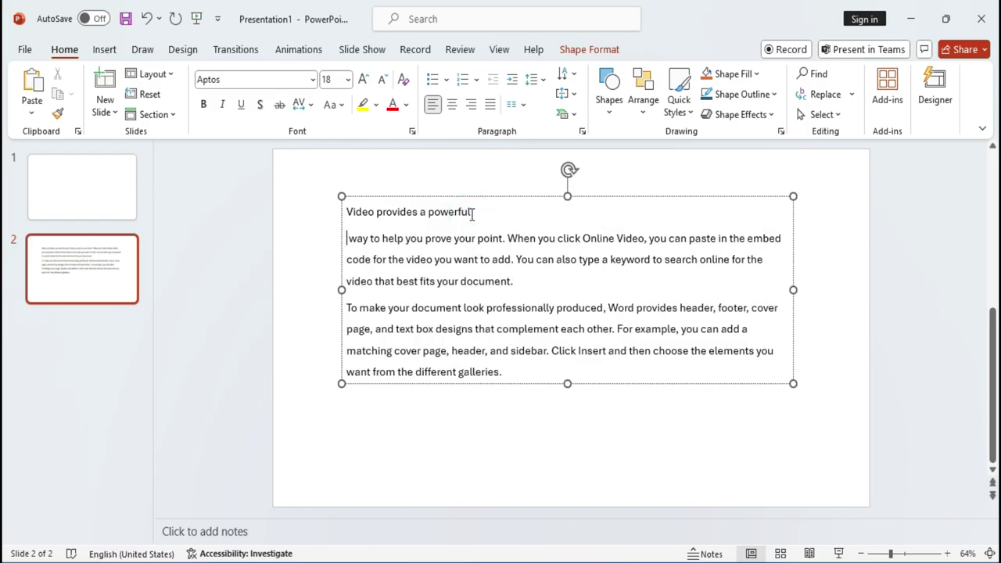
click(348, 211)
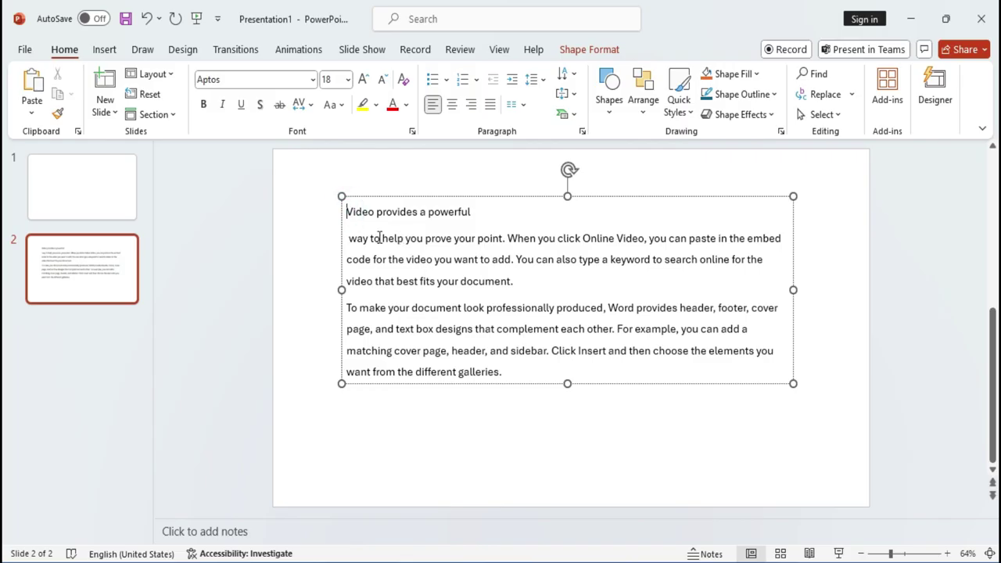
triple_click(493, 215)
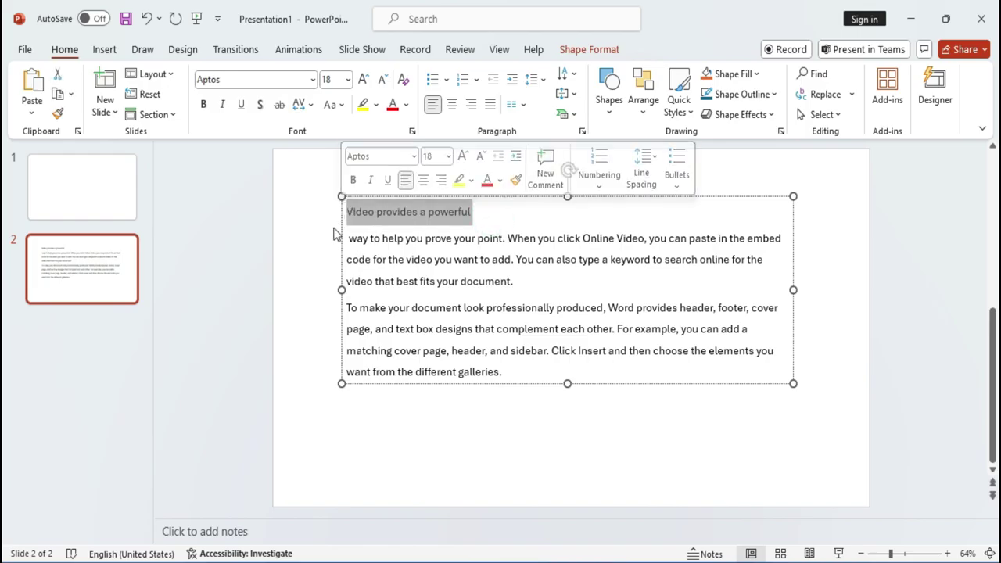
- Try center, right and left alignment on the first line, leaving it left-aligned
click(452, 105)
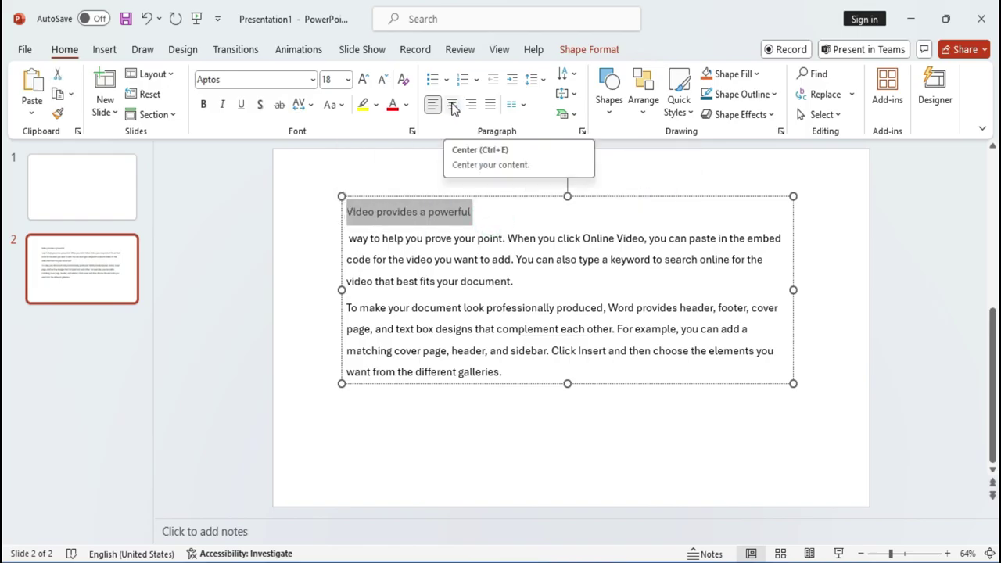
click(452, 105)
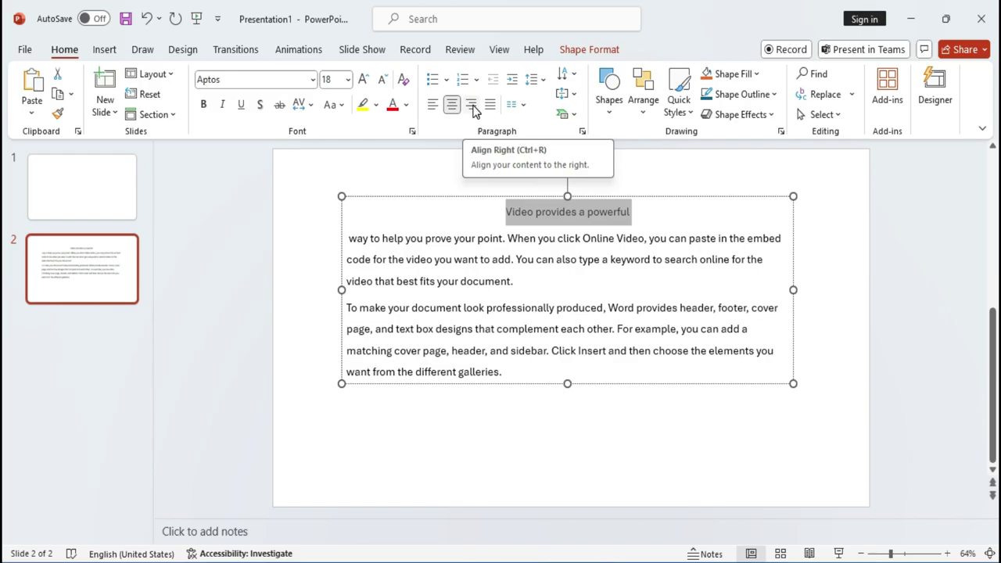
click(472, 107)
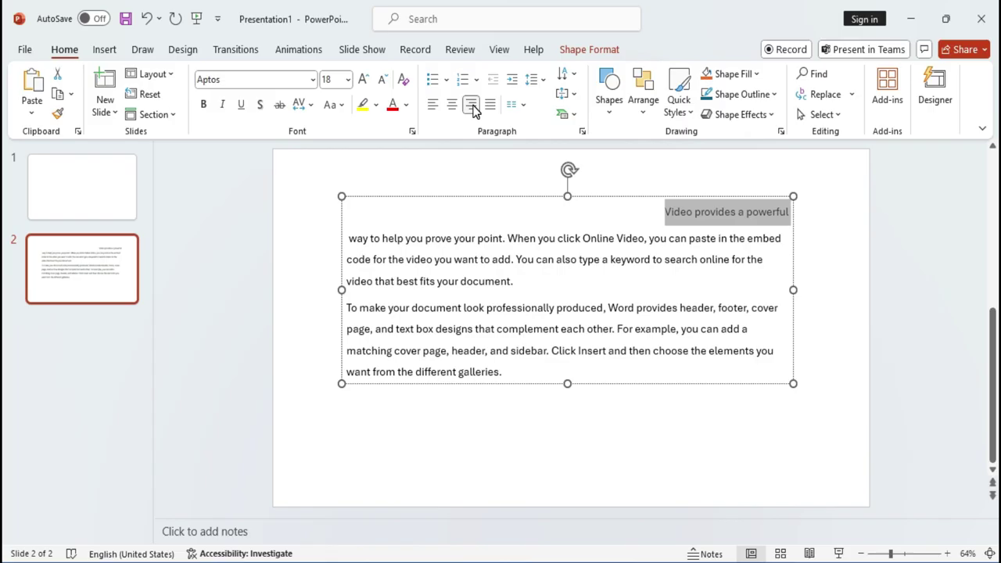
click(435, 107)
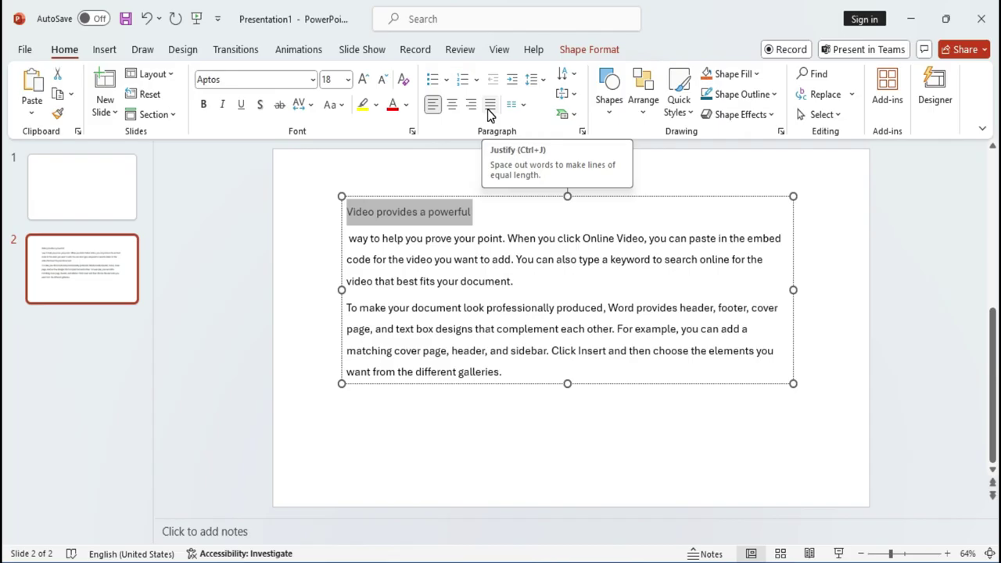
click(395, 282)
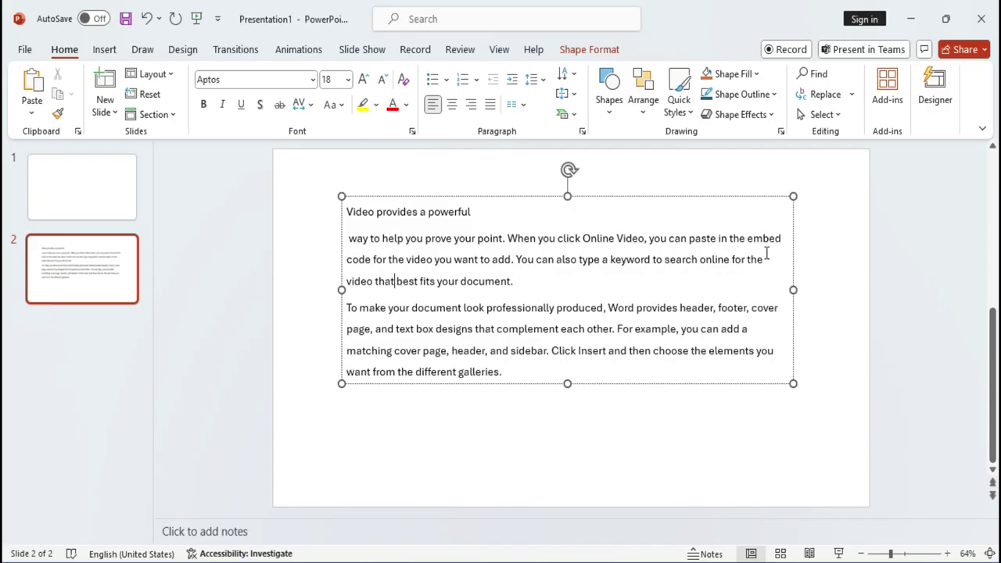
- Select all the text in the box and justify it
click(588, 336)
click(665, 294)
click(621, 285)
key(ctrl+a)
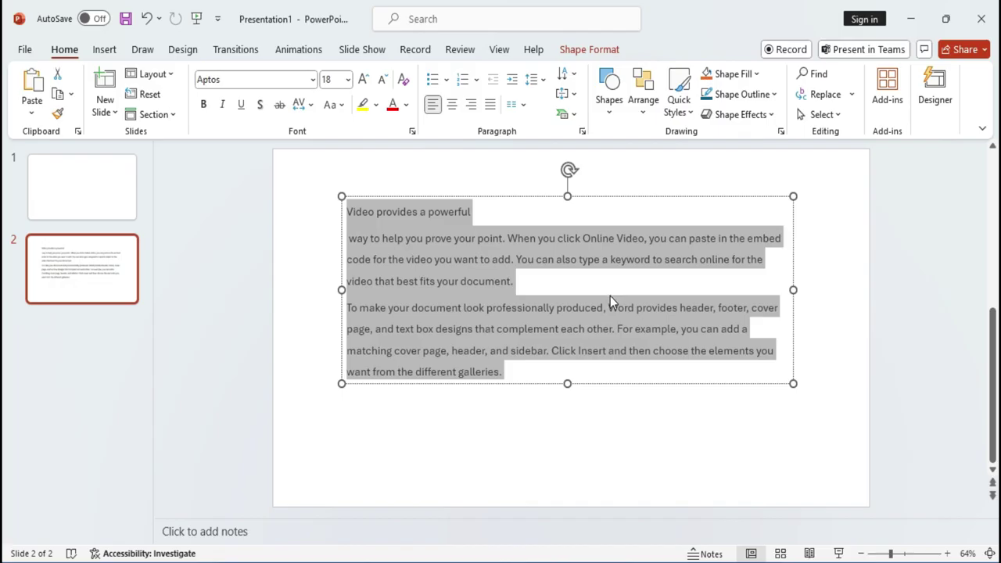
click(489, 108)
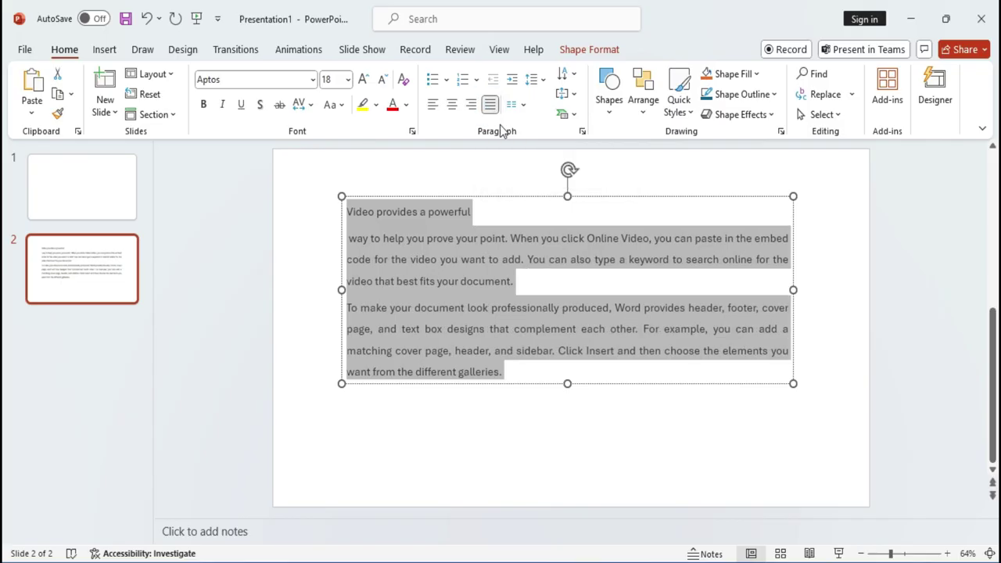
- Insert filler text 'Dfg dfg dfg dfg dfg dfg dfgd fg' before 'You can also' and choose One Column
click(585, 262)
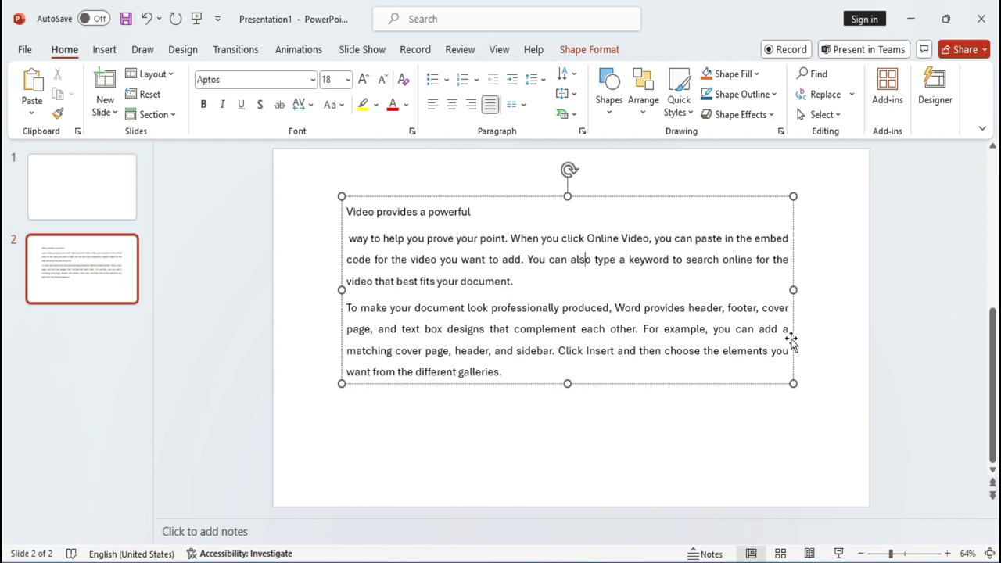
click(529, 259)
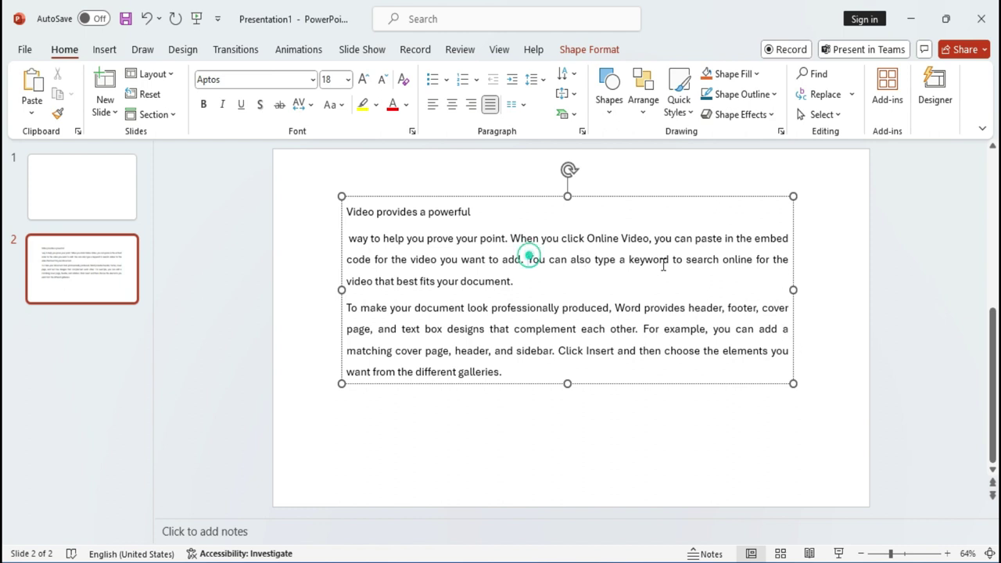
text(Dfg dfg dfg  dfg dfg dfg dfgd fg)
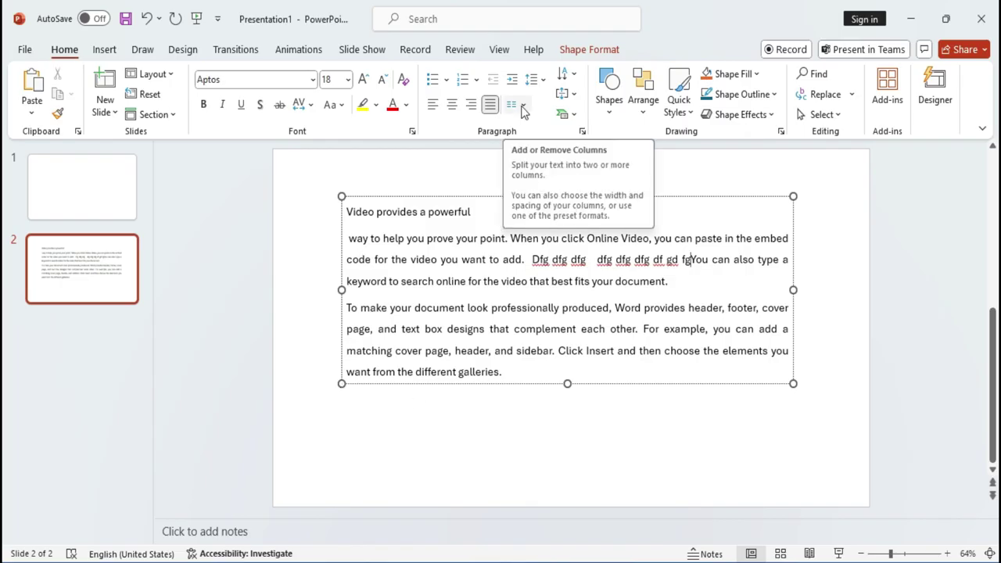
click(524, 107)
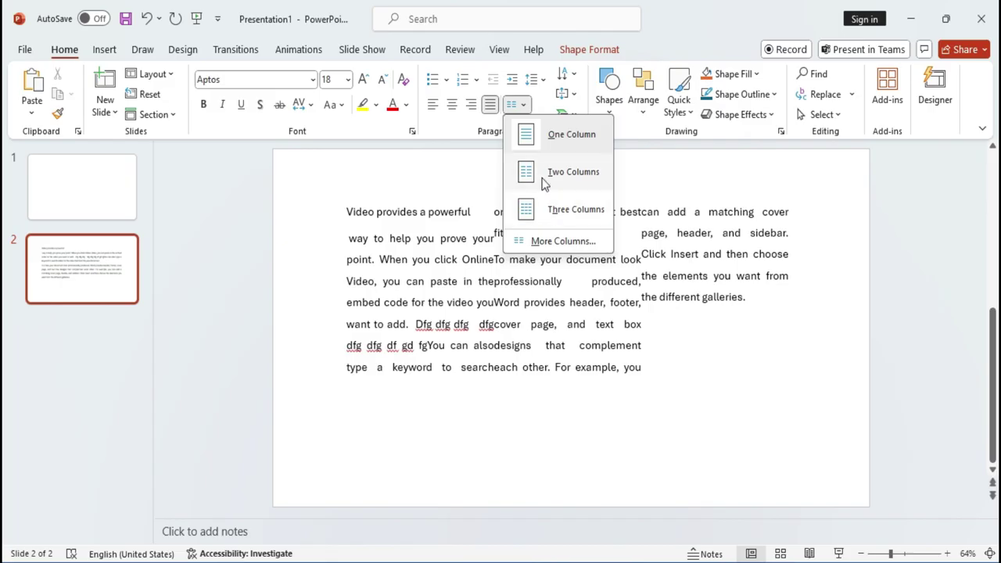
click(548, 135)
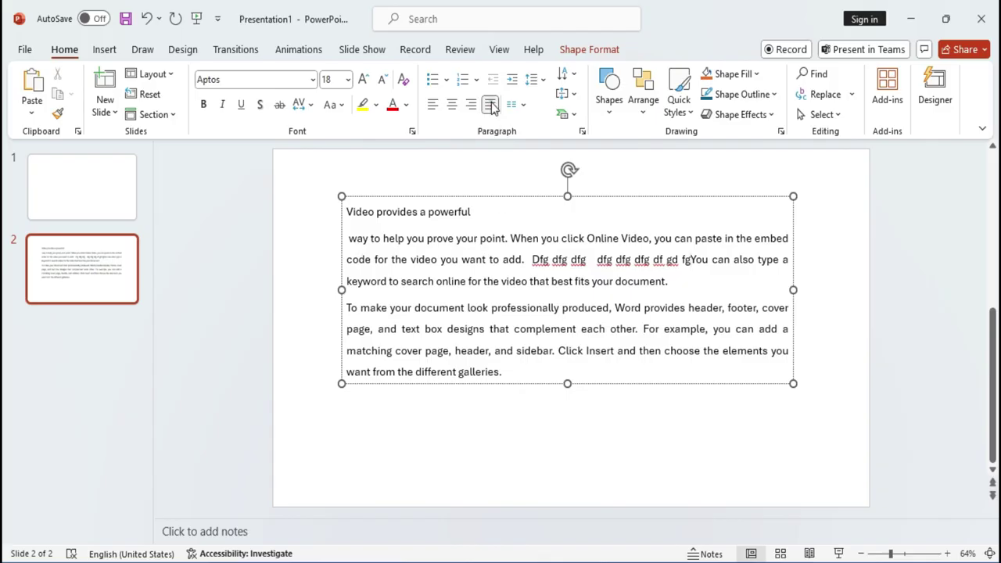
- Undo the filler text and lay the text out in Two Columns
key(ctrl+z)
key(ctrl+z)
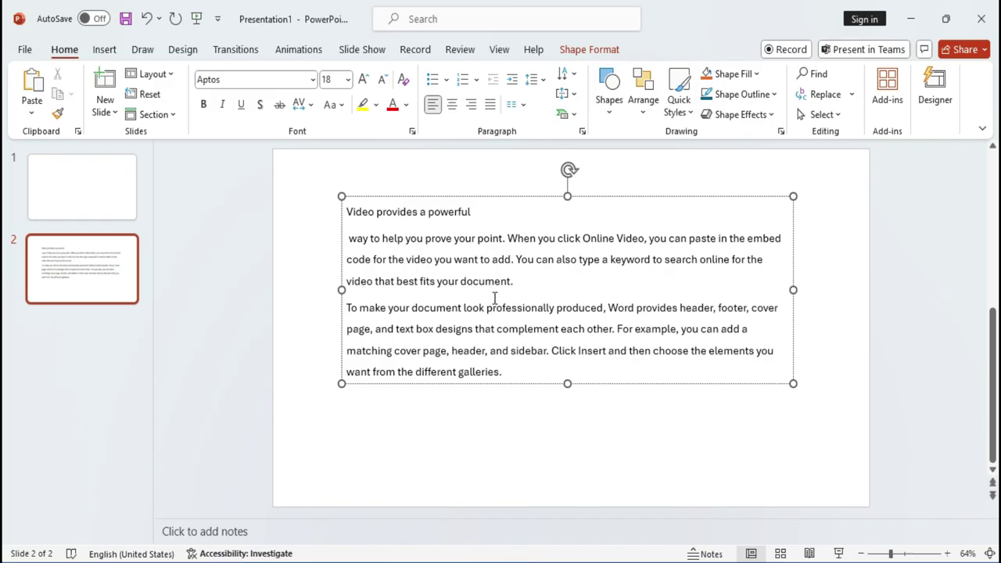
click(516, 104)
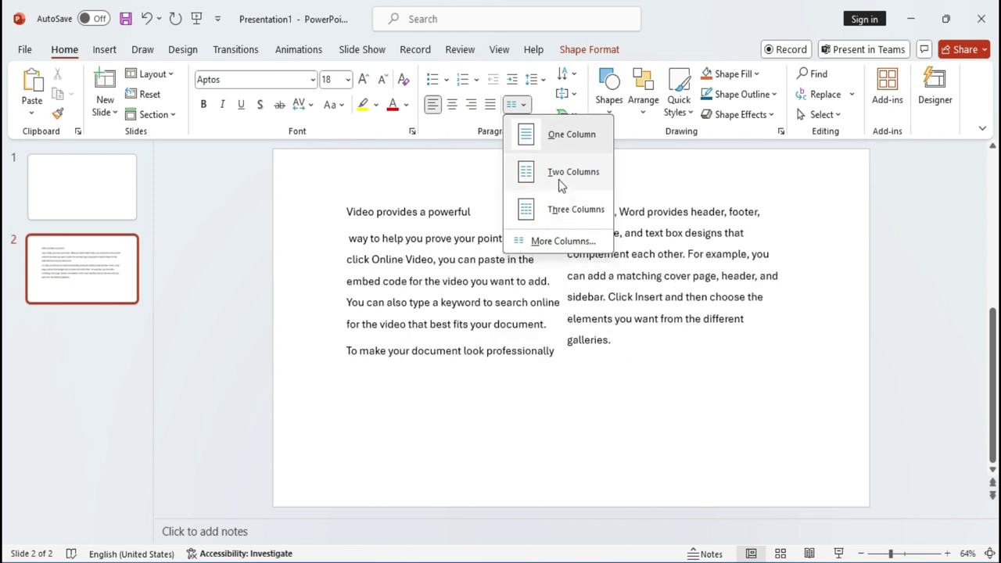
click(559, 179)
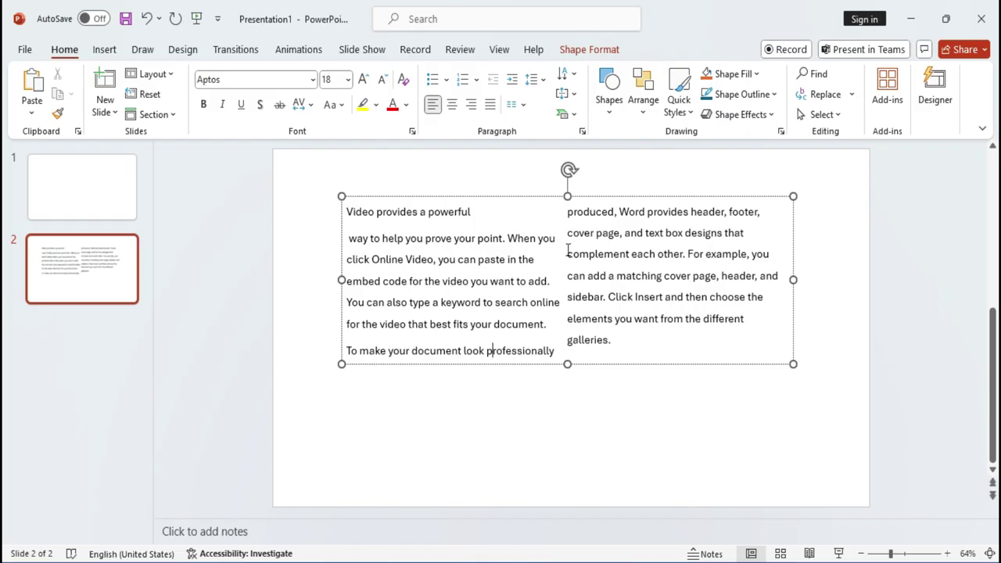
- Convert the slide 2 text into a target list SmartArt graphic
click(573, 117)
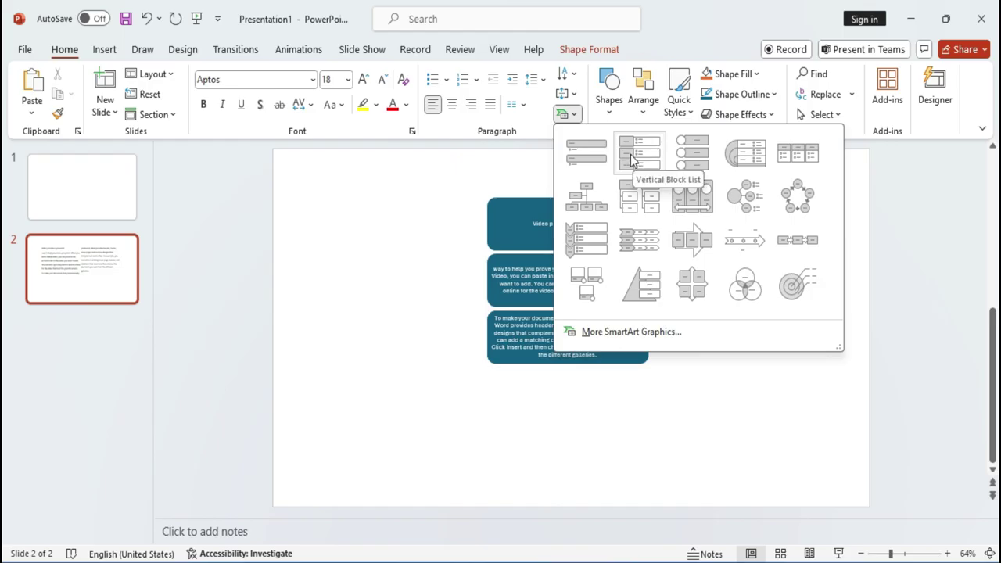
click(742, 156)
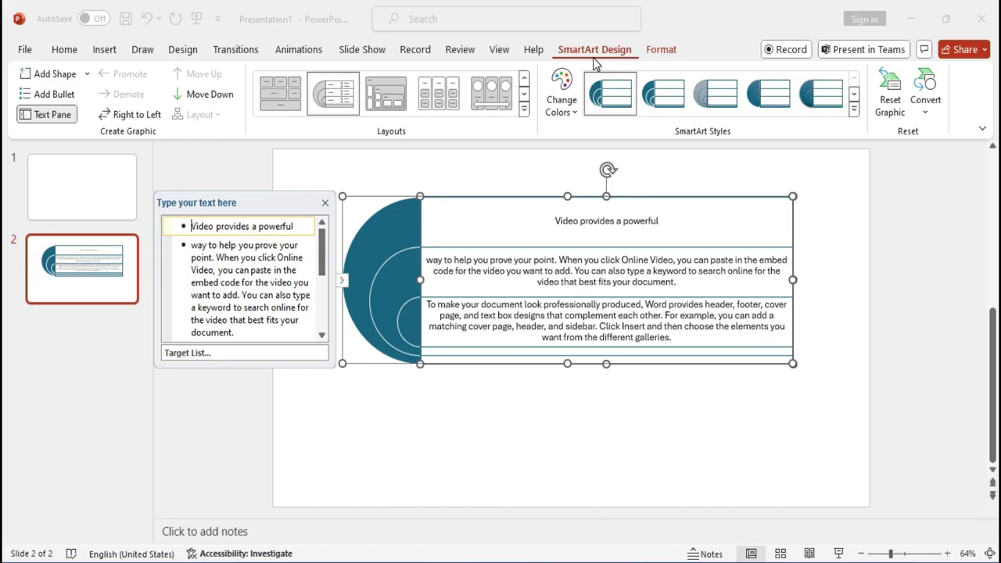
click(854, 109)
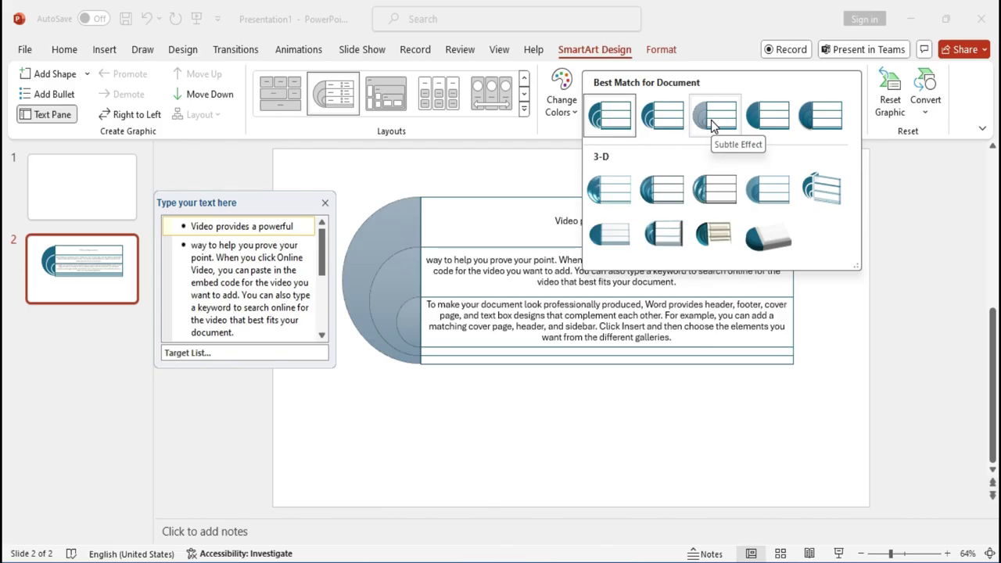
- Apply a 3-D SmartArt style and the Colorful orange-and-green color scheme
click(708, 180)
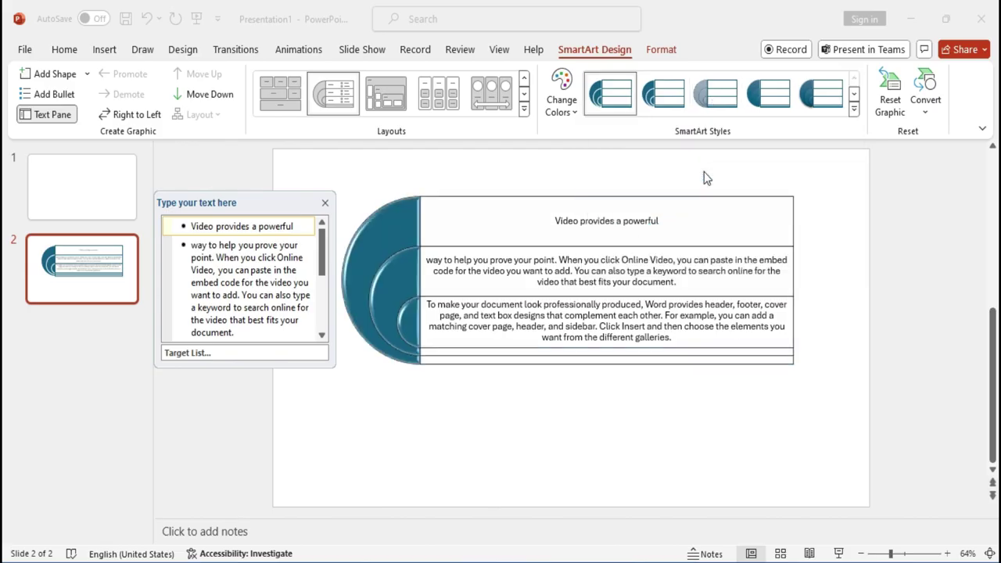
click(571, 103)
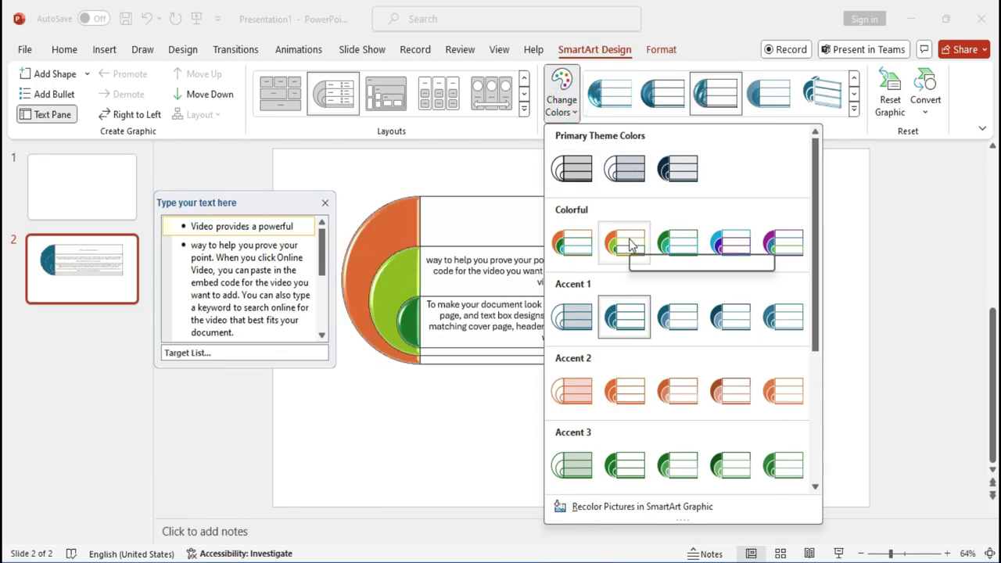
click(631, 245)
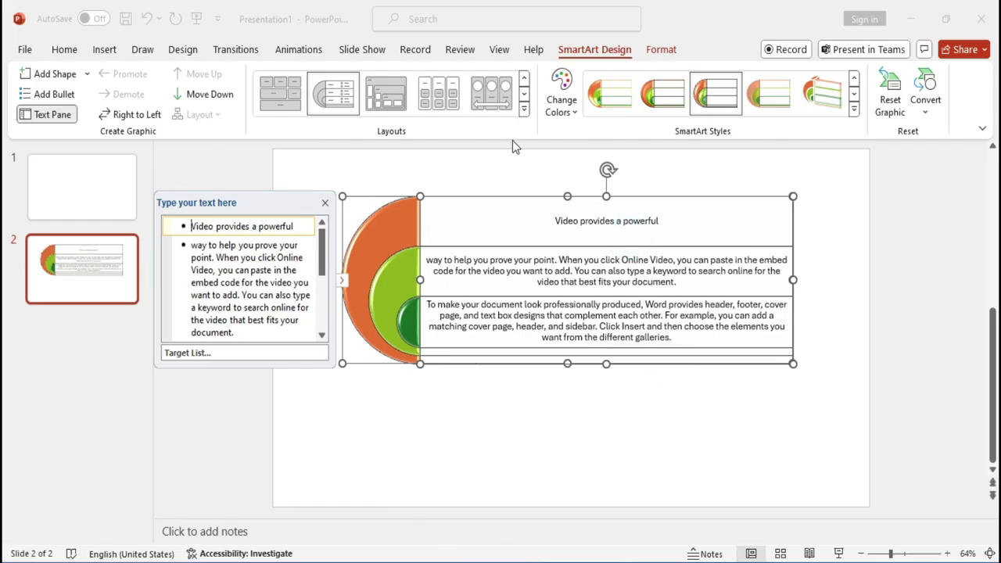
click(524, 109)
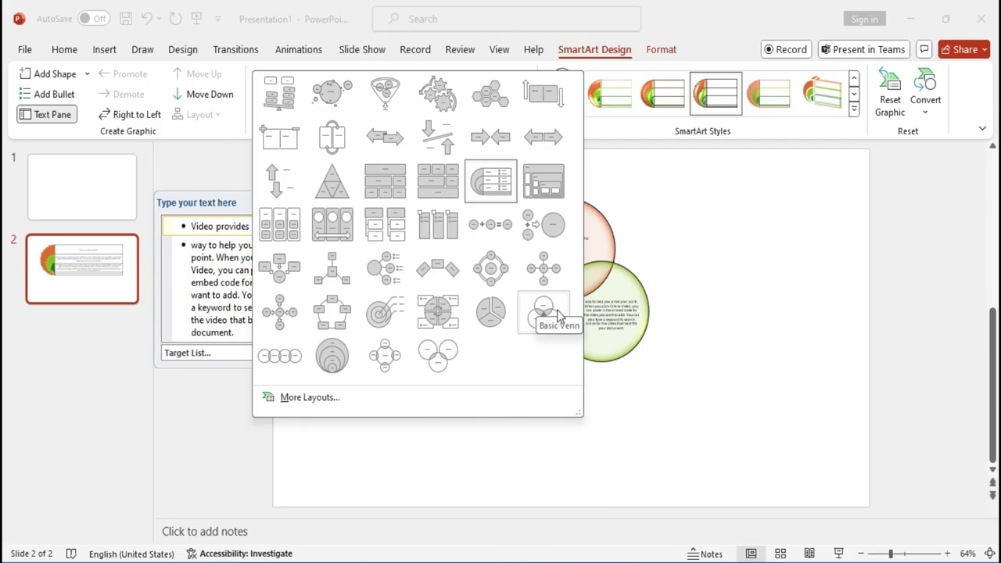
- Close the layout gallery and try moving the second SmartArt entry up, then restore the order
click(618, 325)
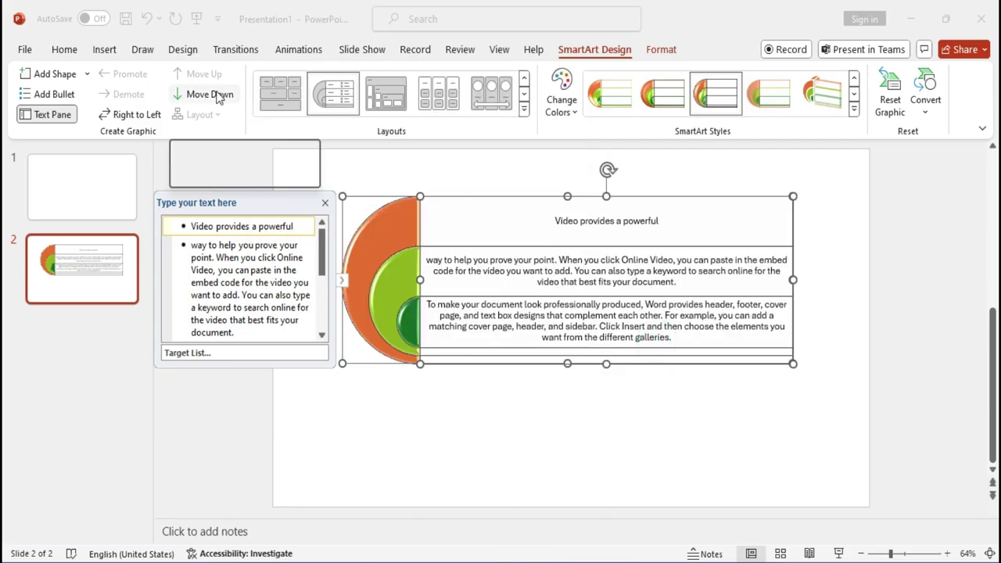
click(451, 274)
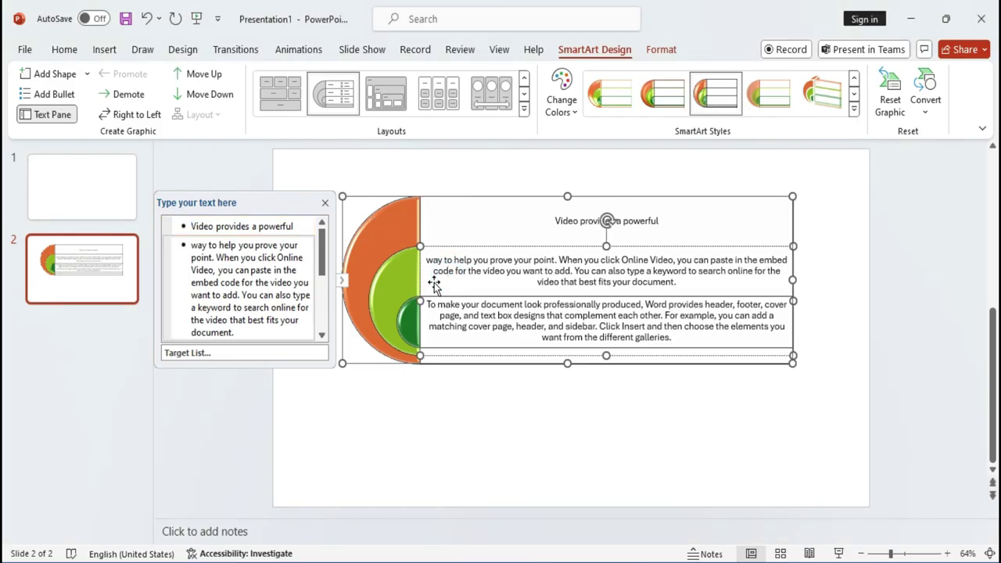
click(210, 75)
click(227, 94)
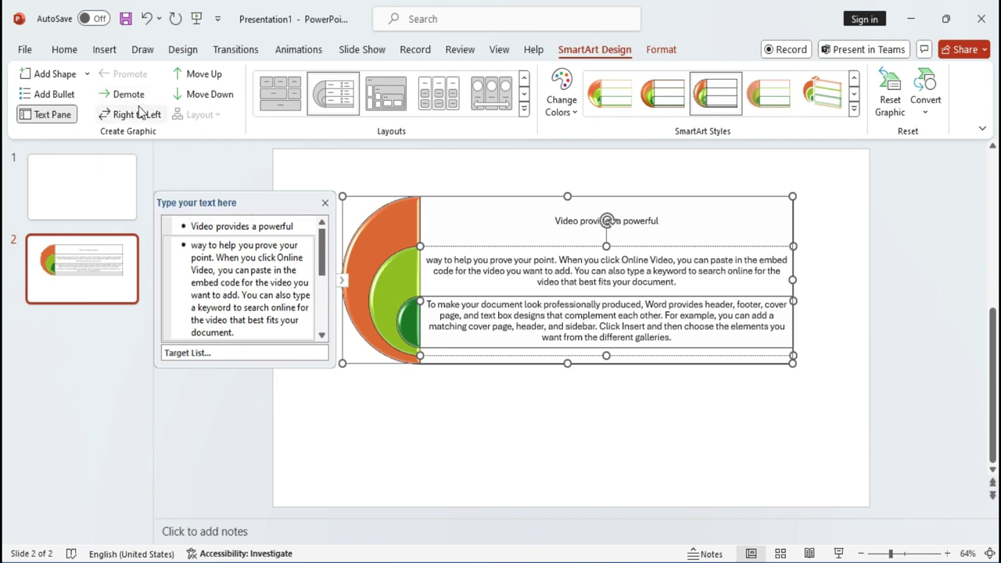
- Flip the SmartArt arcs right-to-left and back, then add a new empty shape after
click(138, 116)
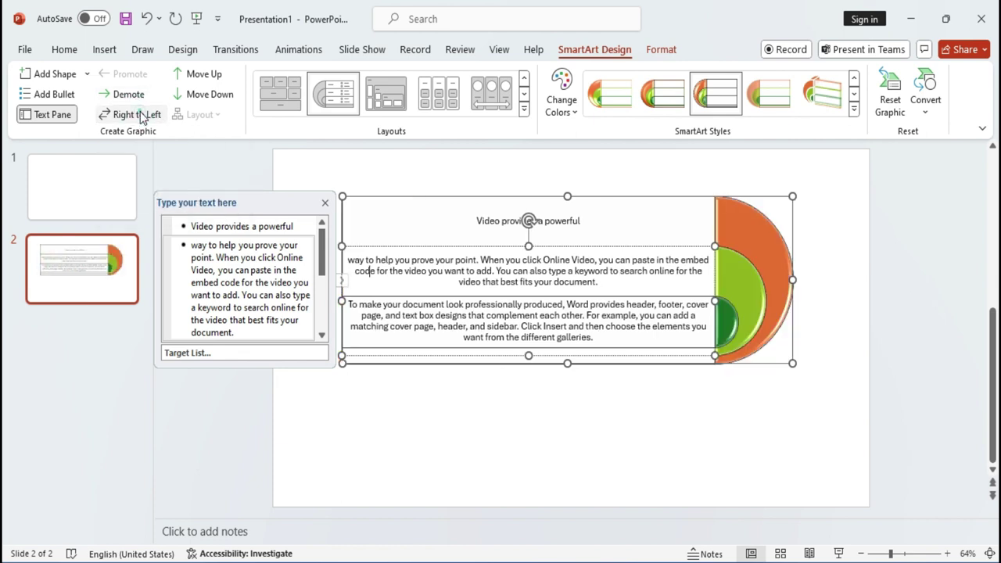
click(141, 117)
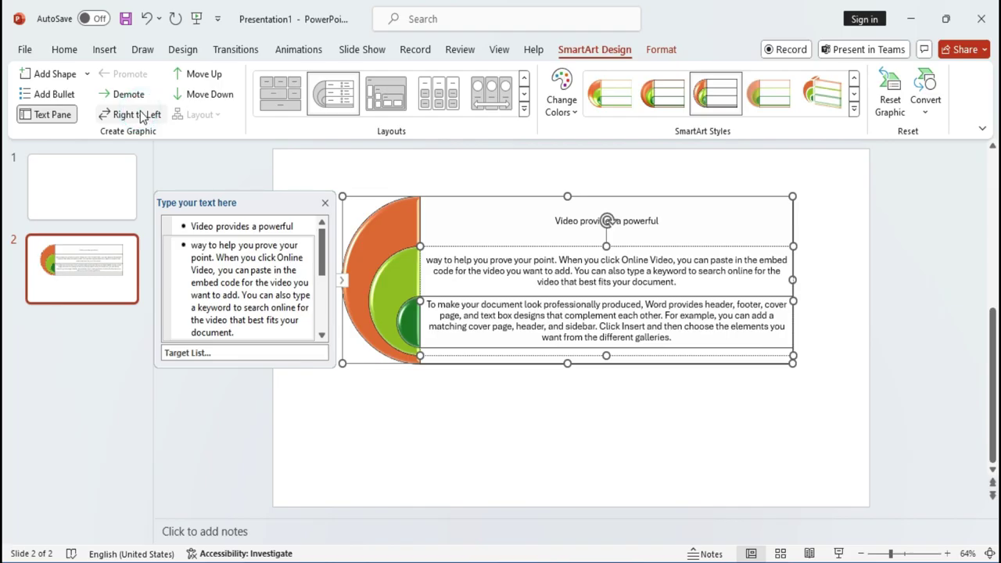
click(86, 74)
click(83, 95)
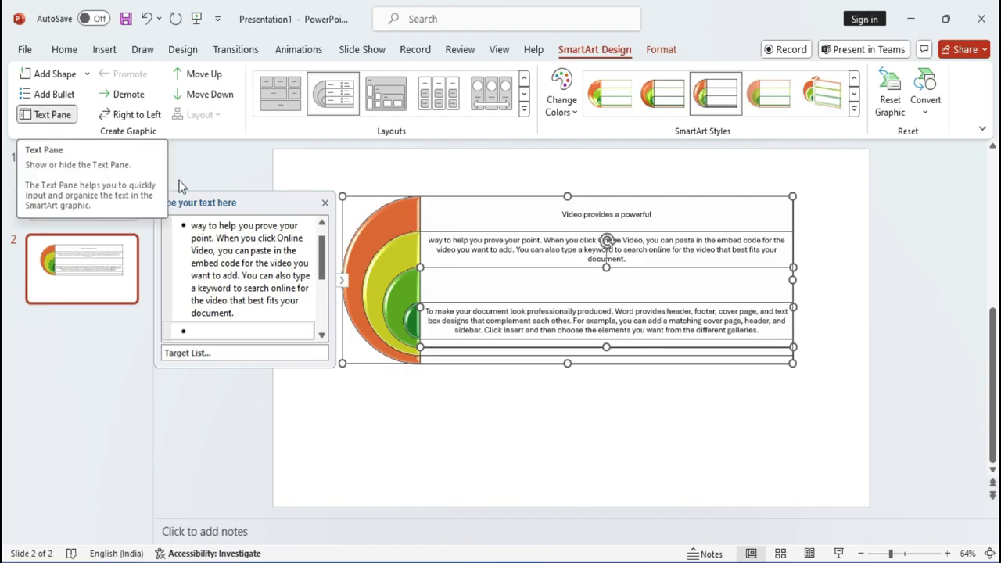
- Hide the text pane, add two sub-bullets to the new entry, and try Promote, Demote and Convert
click(58, 117)
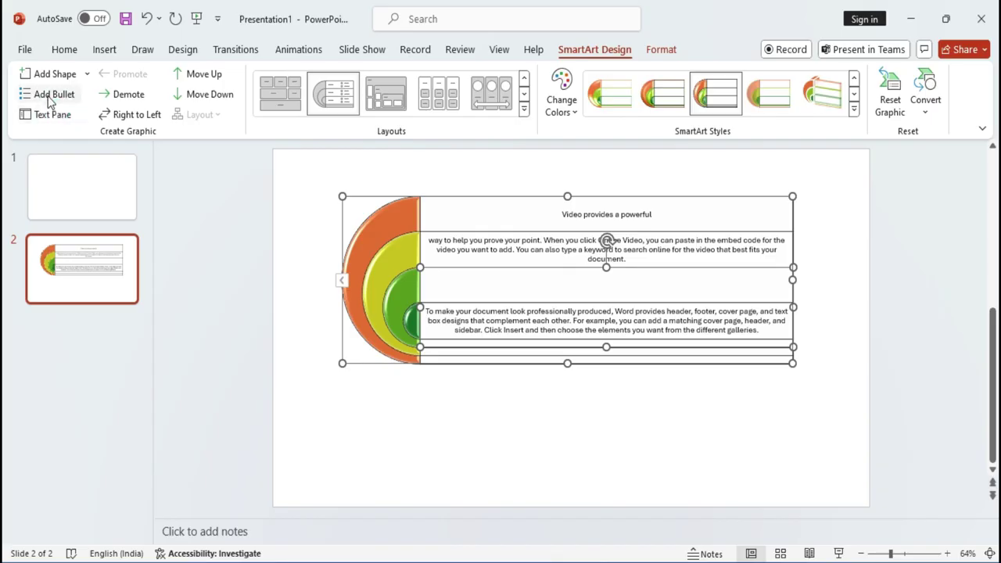
click(50, 96)
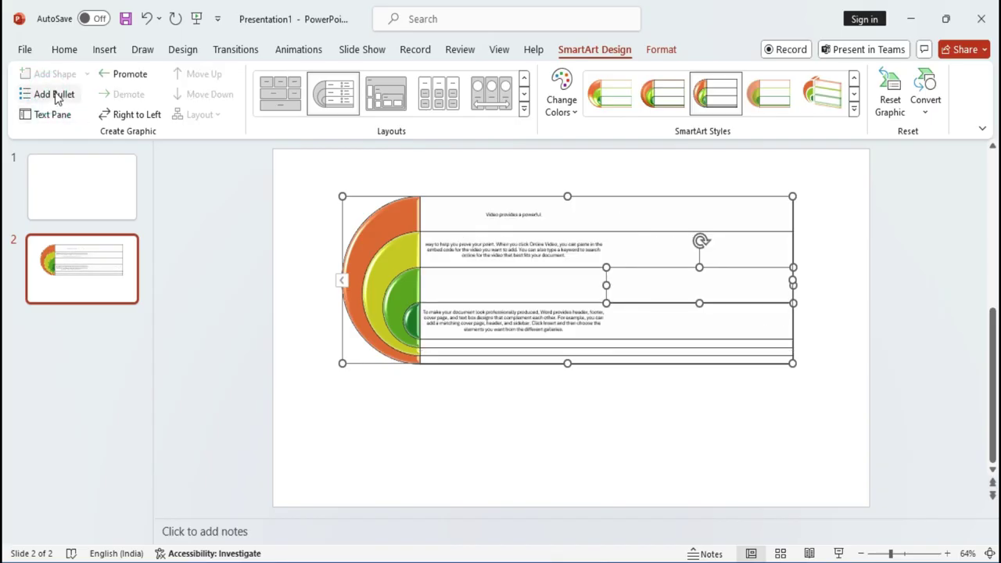
click(55, 95)
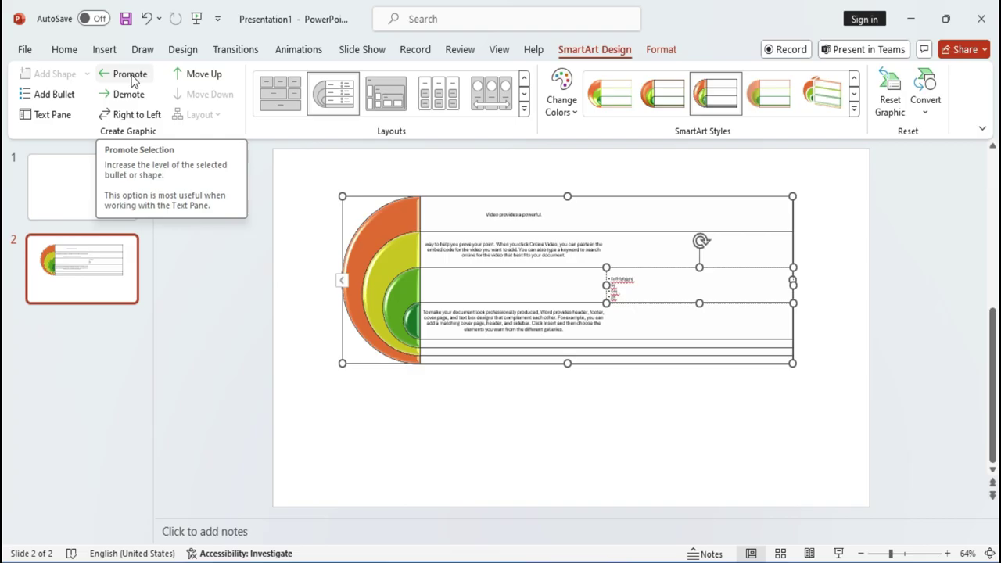
click(131, 76)
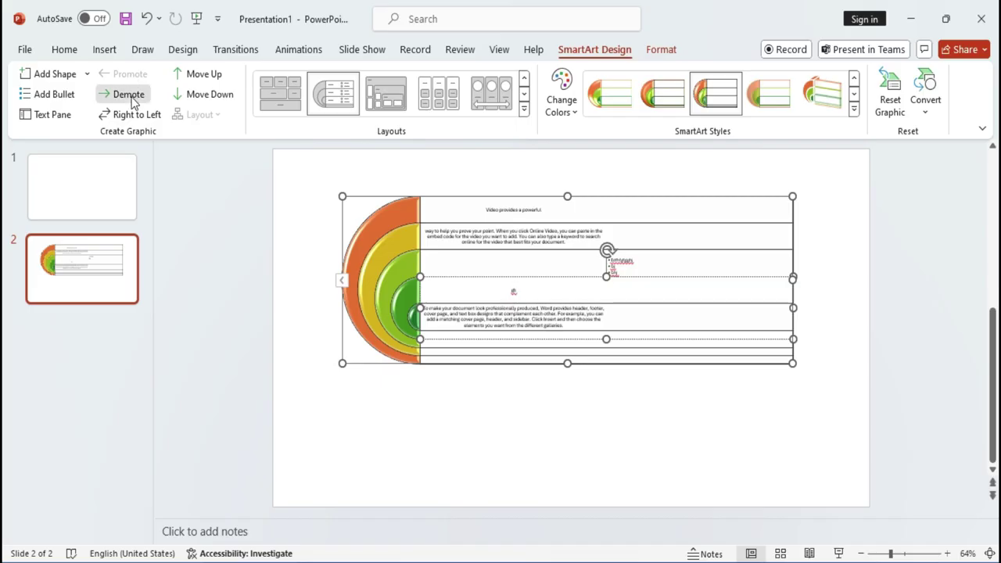
click(131, 95)
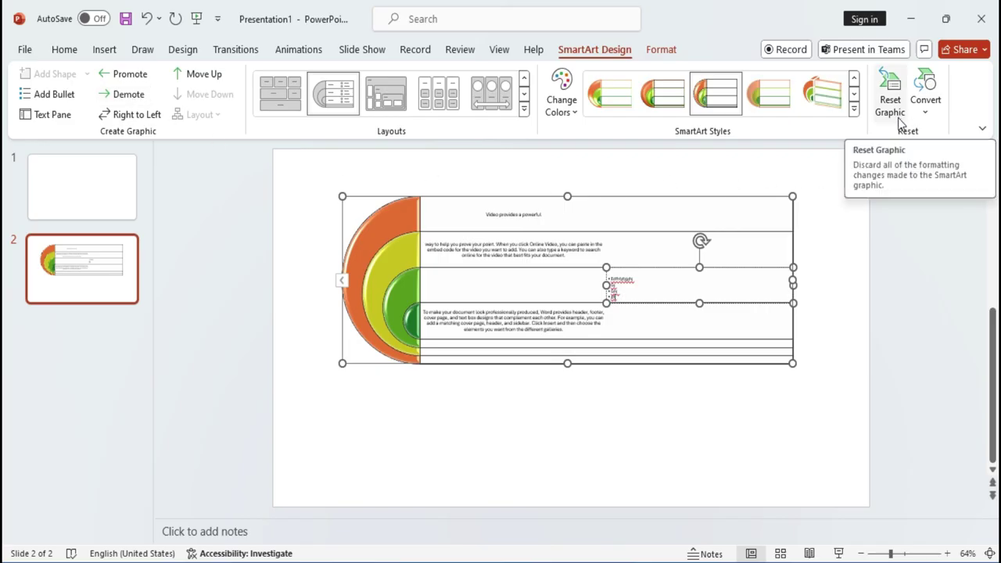
click(927, 113)
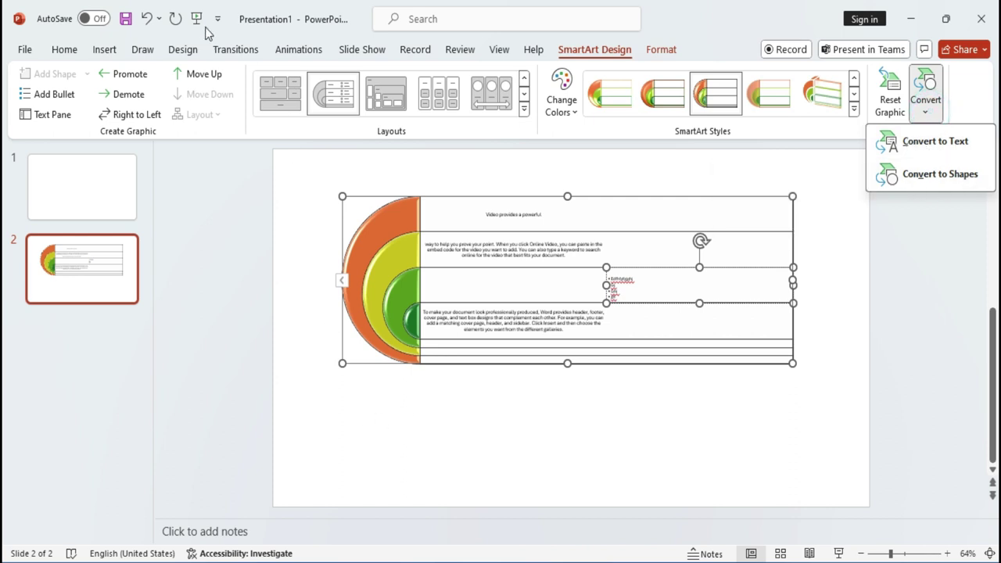
click(65, 50)
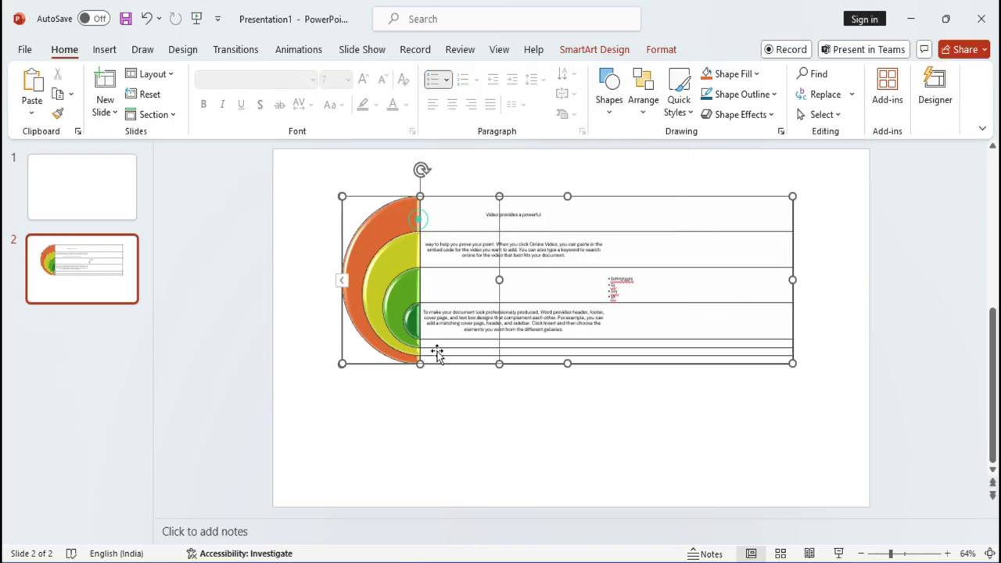
- Clear the lower SmartArt row's text, then delete the entire SmartArt graphic from slide 2
click(493, 394)
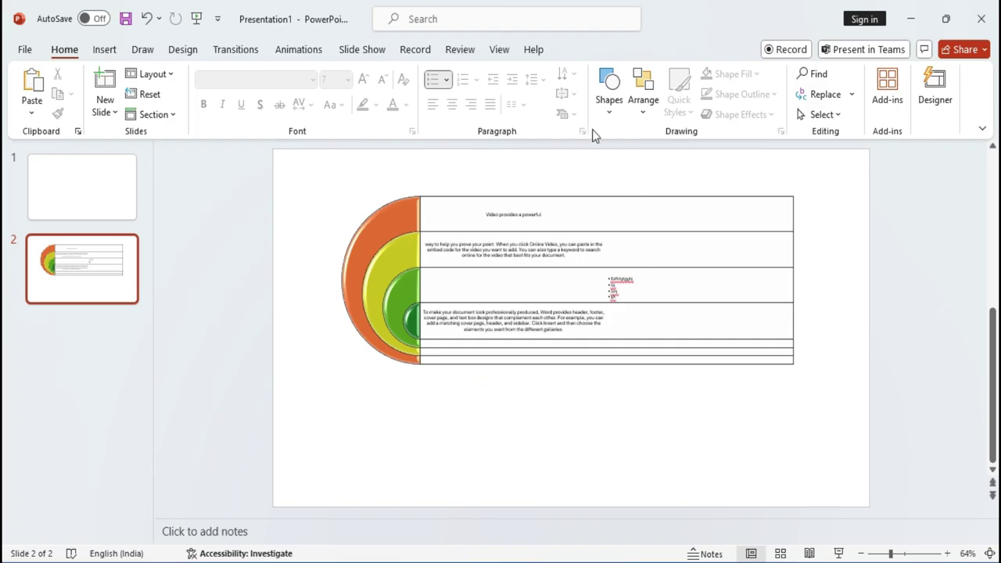
double_click(472, 318)
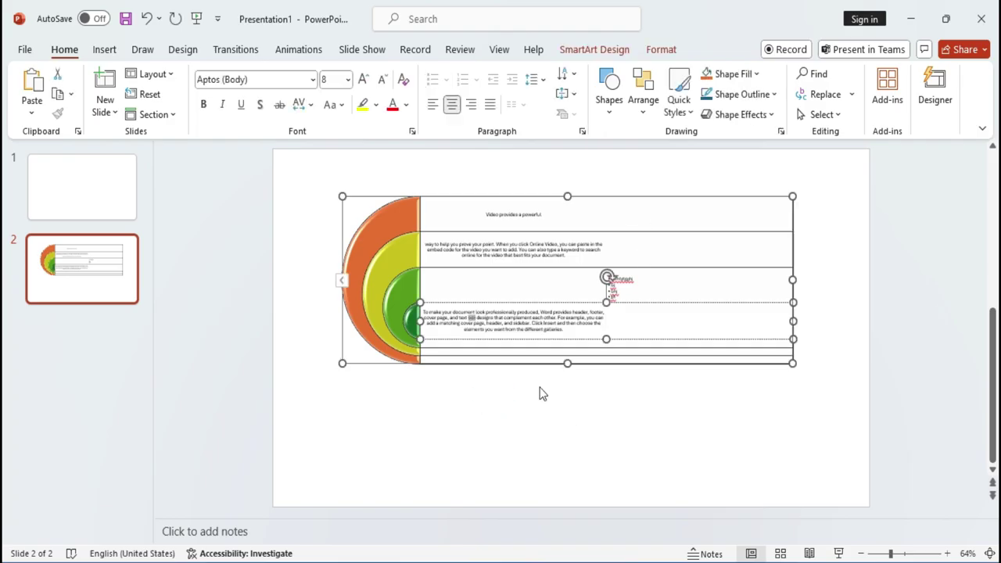
triple_click(509, 332)
key(Delete)
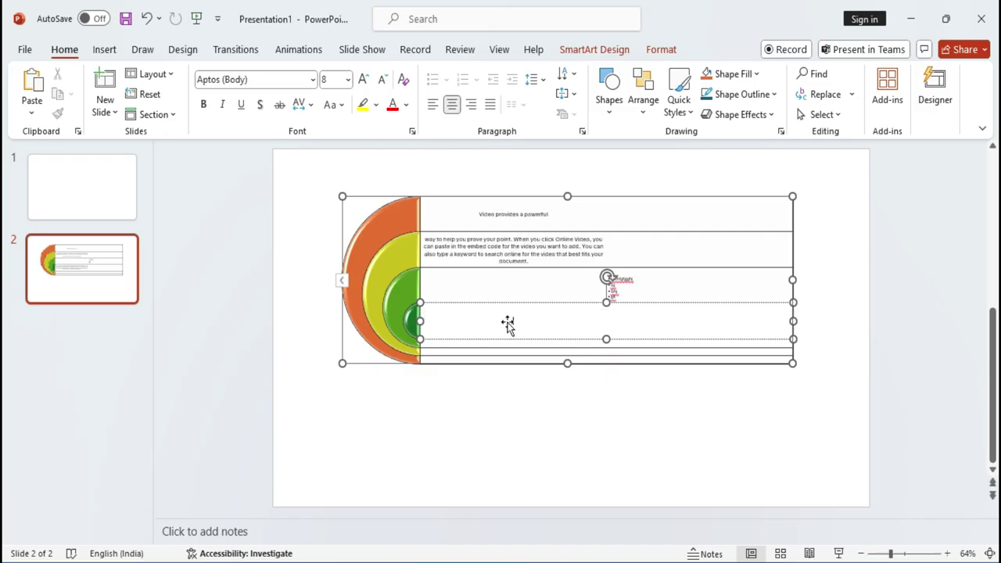
click(385, 429)
key(Delete)
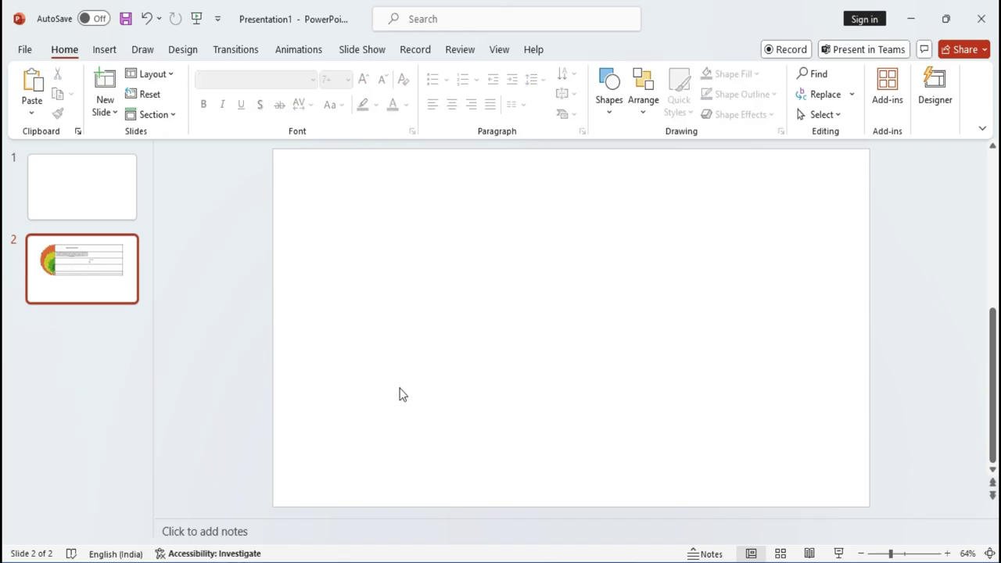
- Insert a new slide 3 with the Two Content layout
click(104, 103)
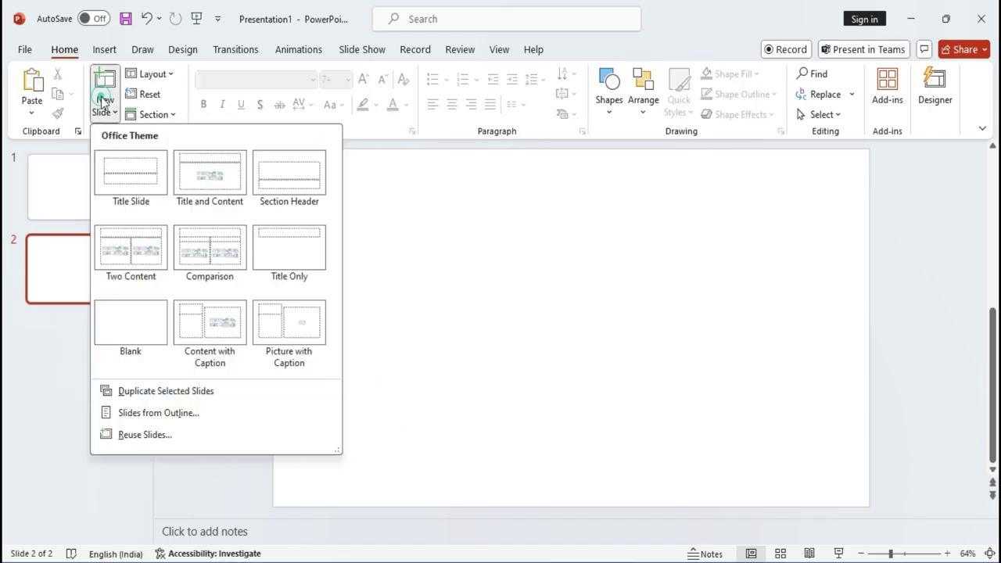
click(581, 298)
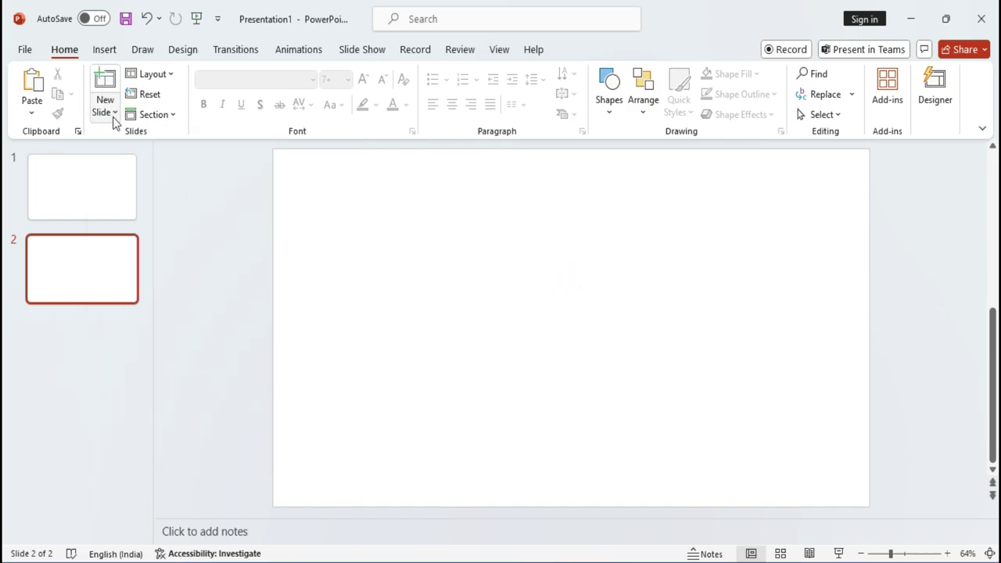
click(108, 112)
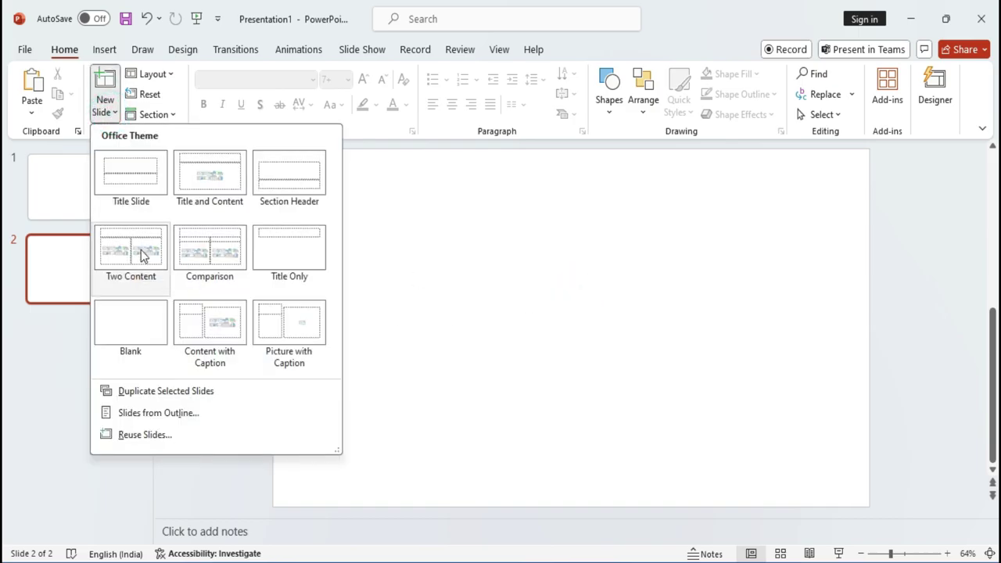
click(141, 258)
- Type five filler bullet lines (fyjghj, ghj, Ghjghj, gh, jg hj) in the left placeholder and select them
click(393, 246)
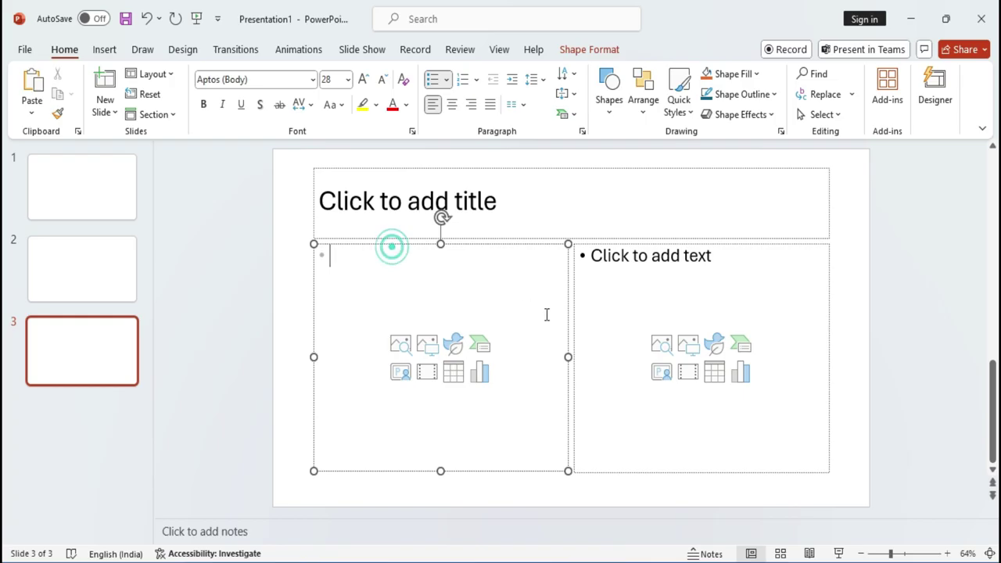
text(fyjghj)
key(Return)
text(Ghjghj Ghjghj)
key(Return)
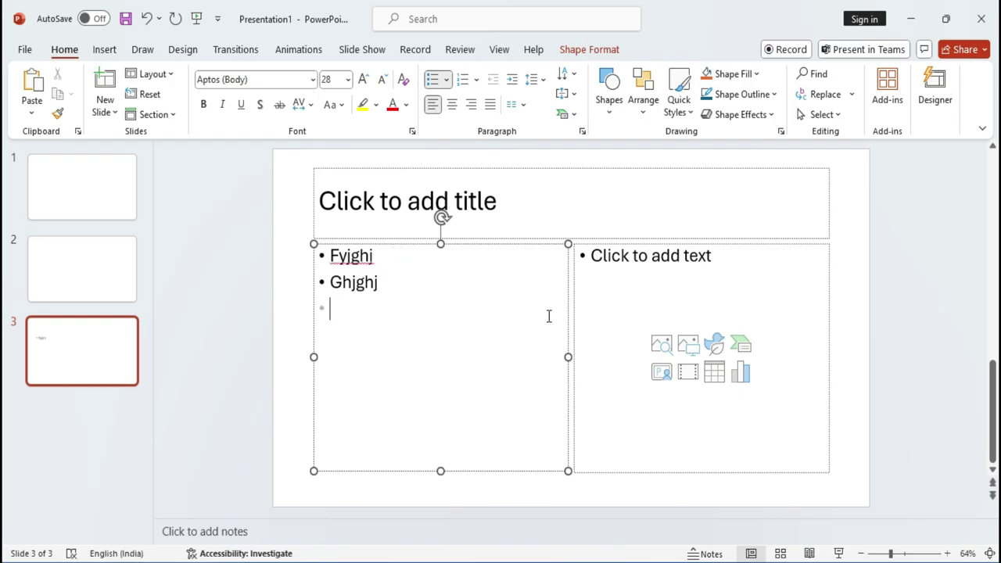
text(gh jg hj)
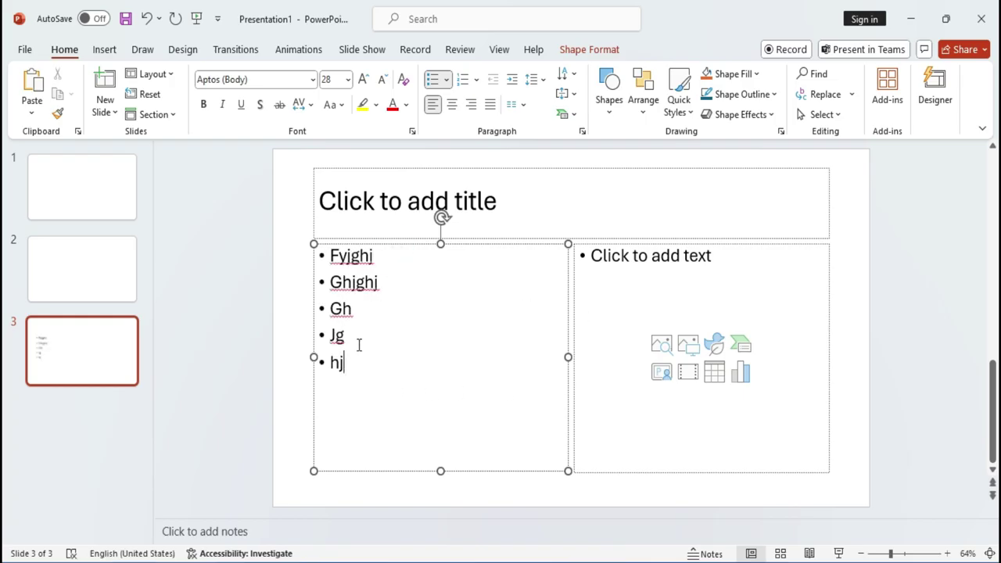
drag(356, 363, 328, 251)
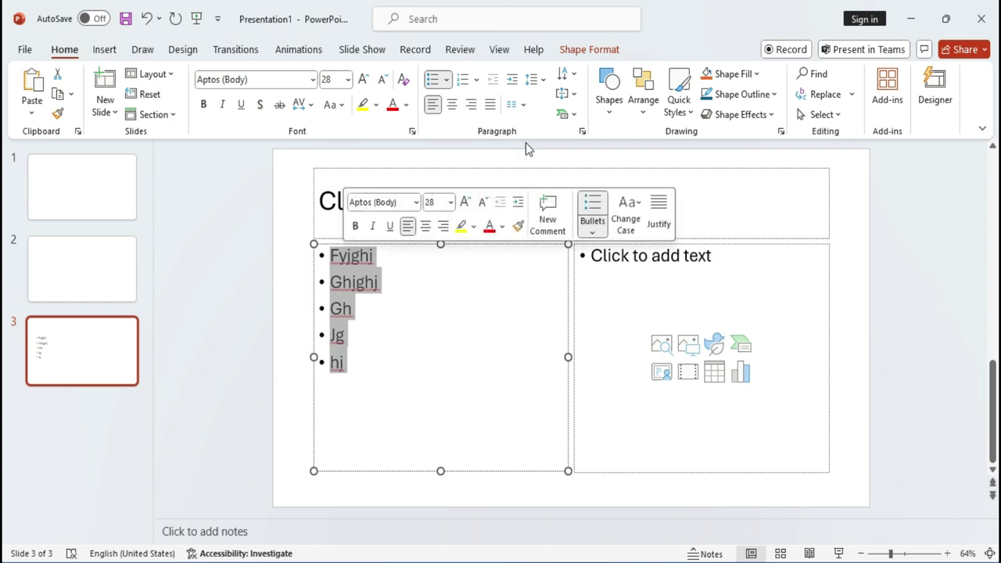
- Set the slide 3 bullet list's vertical text alignment to Middle
click(567, 93)
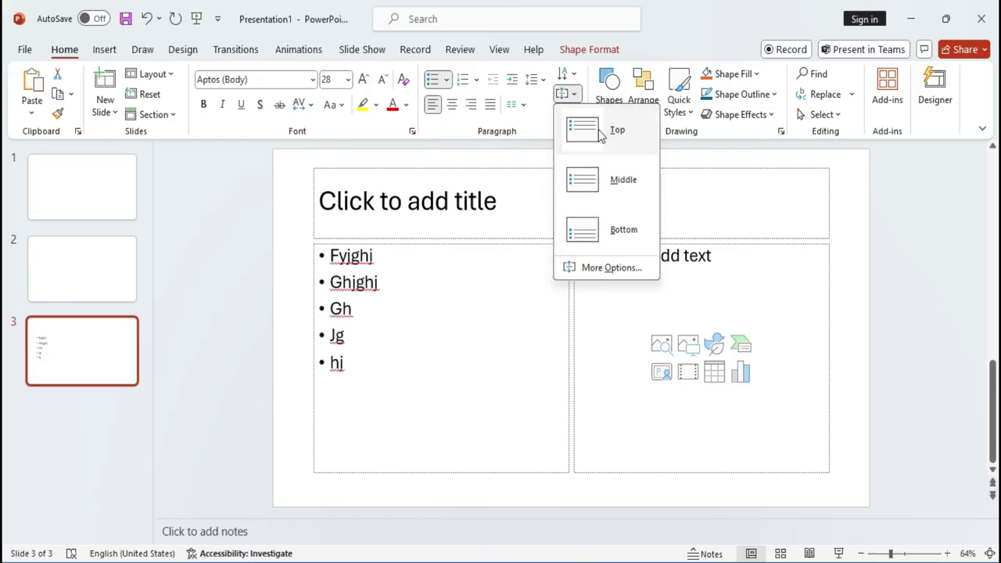
click(600, 181)
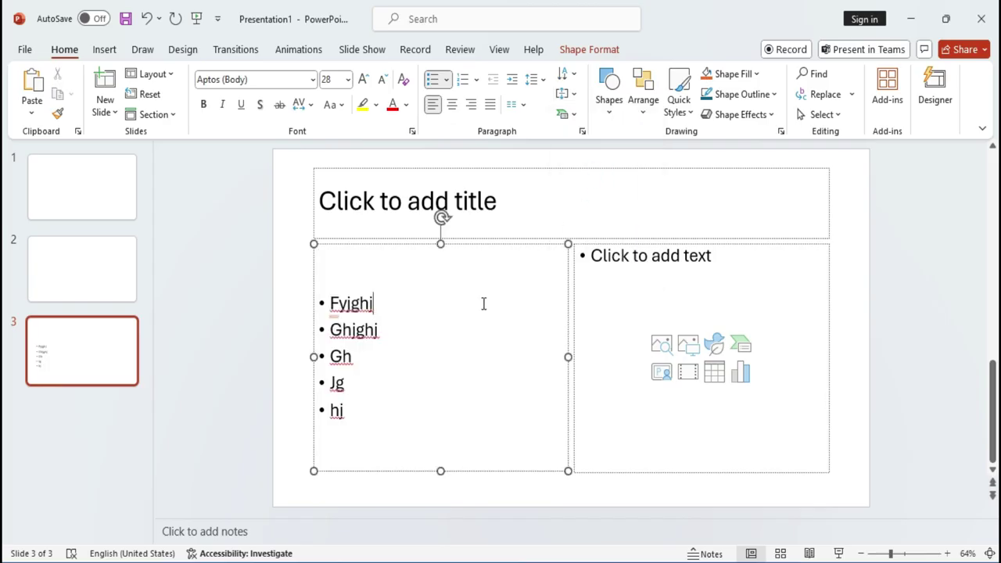